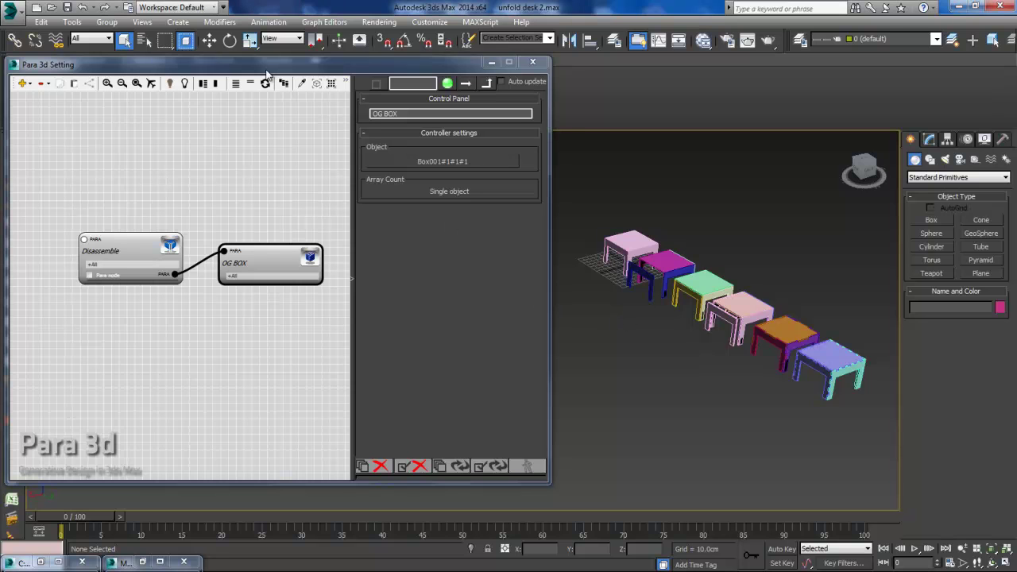
- Add a Parametric Array node, parametricarray001, beside the Disassemble and OG BOX nodes
drag(265, 68, 271, 65)
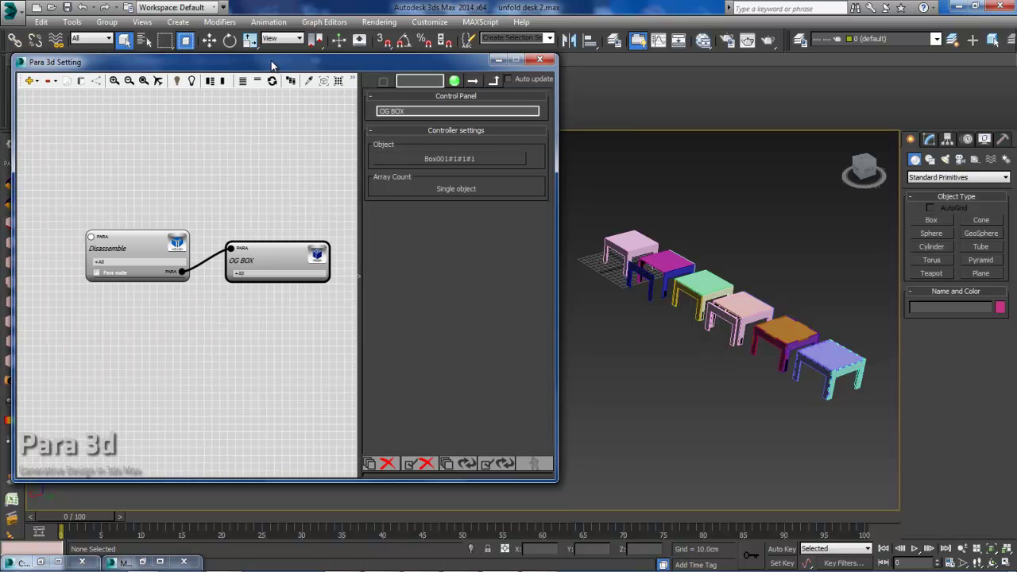
click(265, 169)
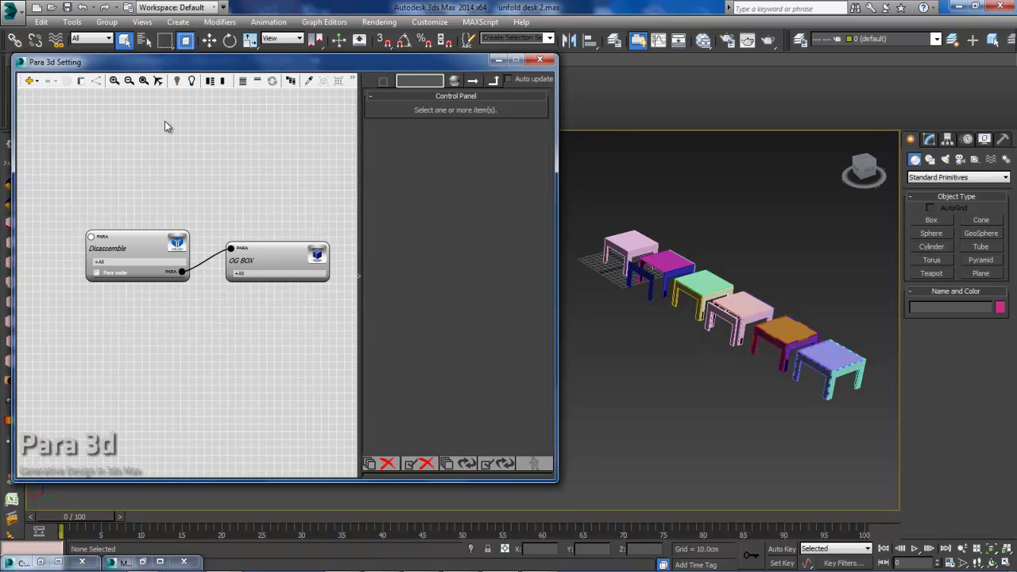
click(31, 82)
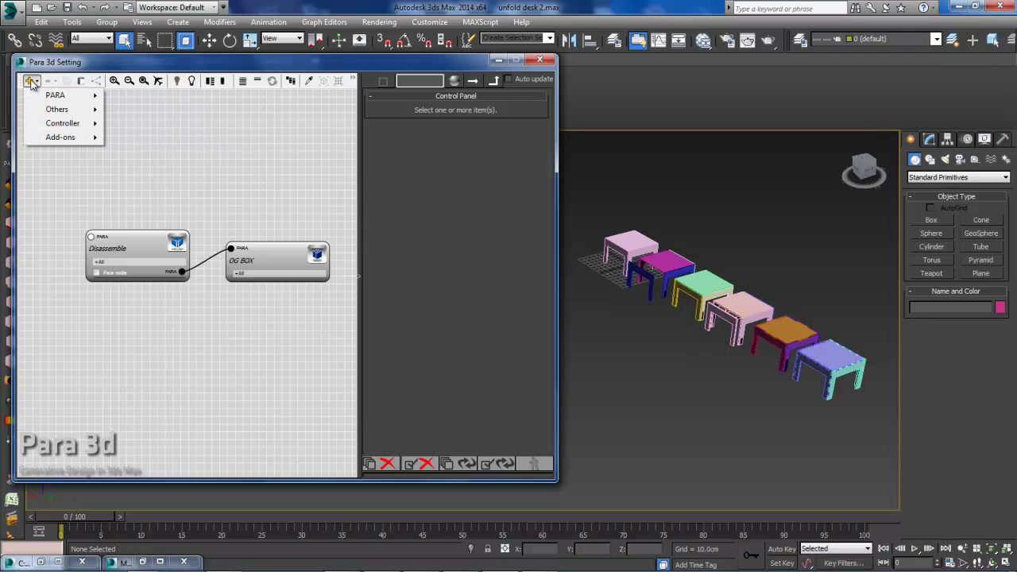
mouse_move(56, 95)
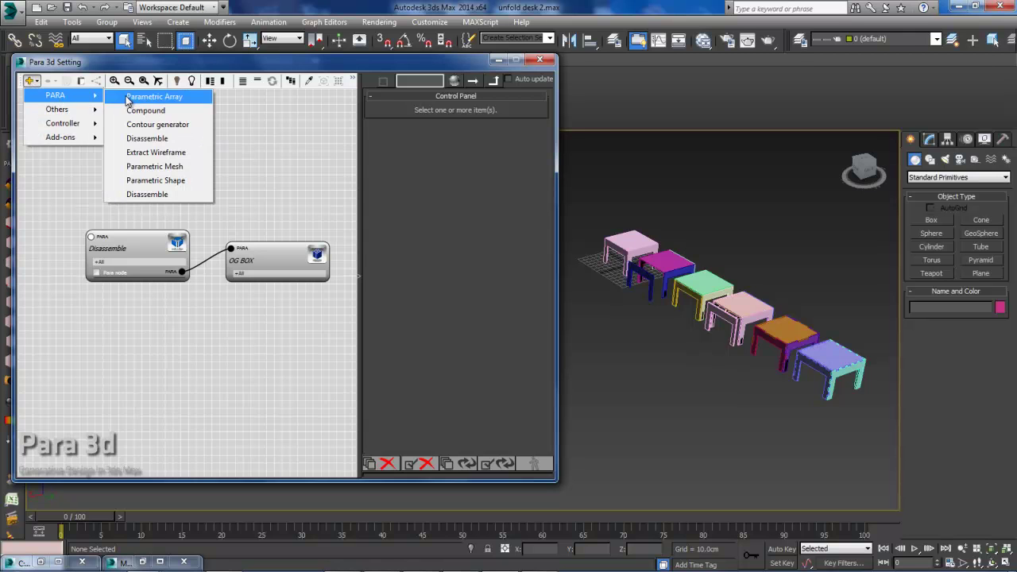
click(127, 97)
mouse_move(213, 323)
middle_down()
mouse_move(215, 301)
mouse_move(224, 307)
middle_up()
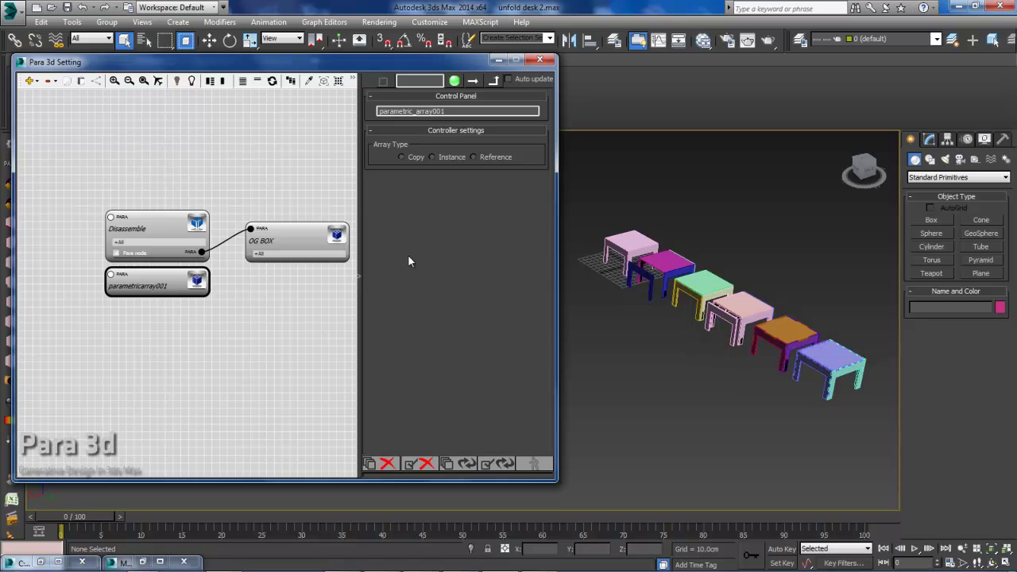
- Set the array type to Reference and place parametricarray001 left of Disassemble
click(472, 156)
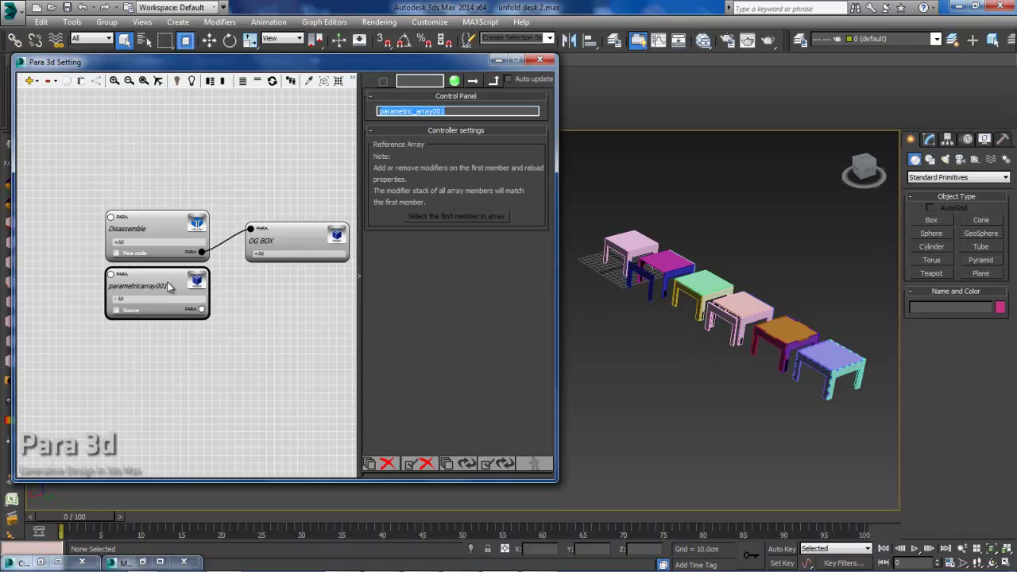
drag(173, 284, 67, 228)
middle_drag(160, 338, 260, 340)
mouse_move(169, 235)
mouse_down()
mouse_move(137, 234)
mouse_move(149, 234)
mouse_up()
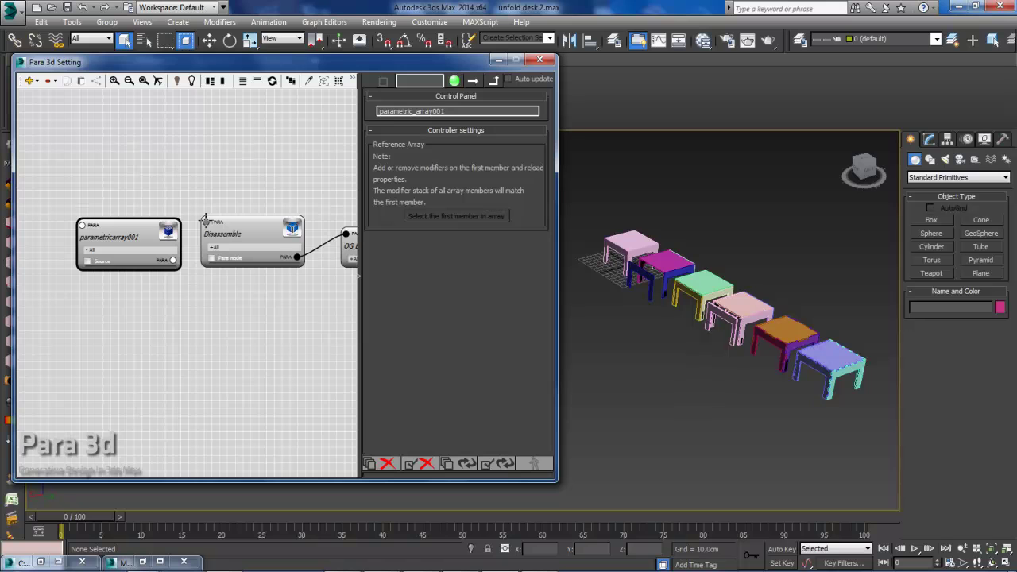
- Wire parametricarray001's Source socket into the Disassemble node
mouse_move(205, 220)
mouse_down()
mouse_move(173, 260)
mouse_move(146, 215)
mouse_up()
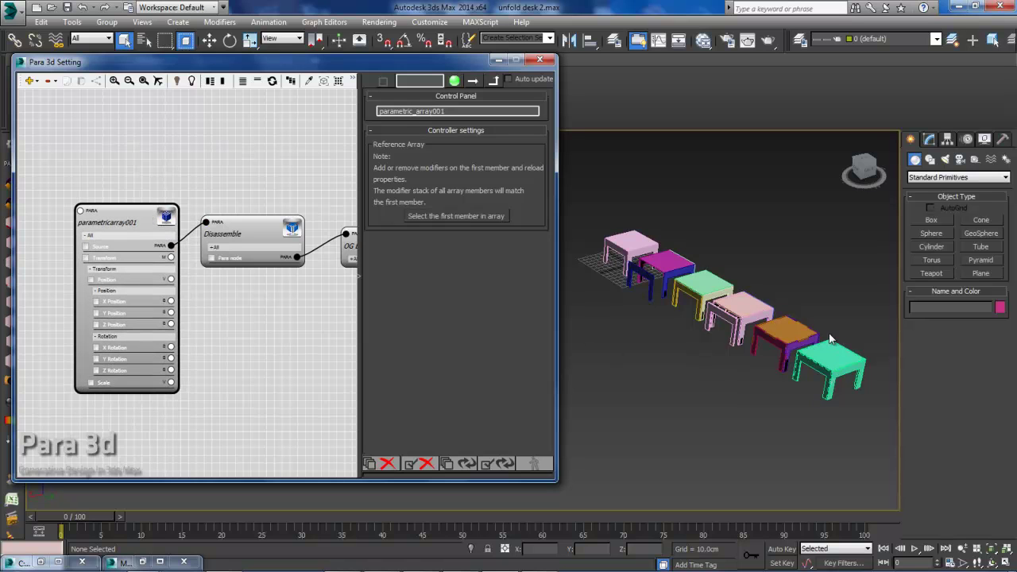
scroll(738, 348, down, 1)
scroll(734, 351, down, 1)
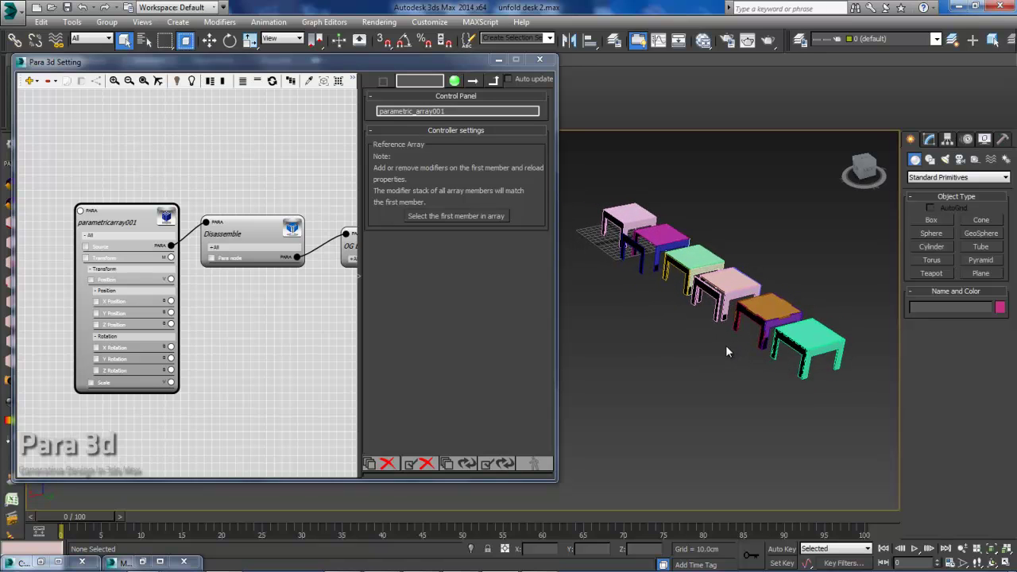
- Move the green array desk forward and left, out of the row of desks
click(338, 81)
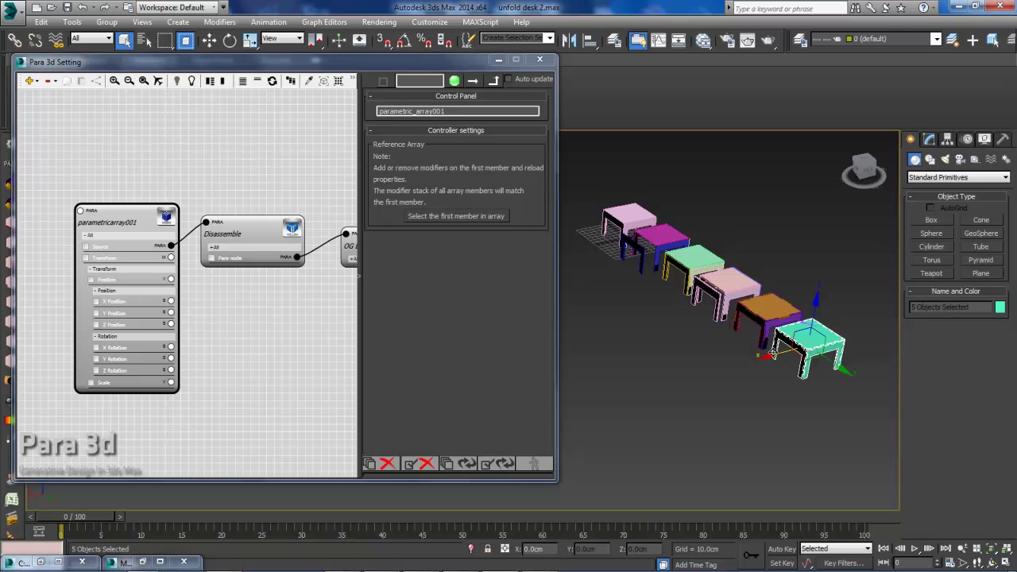
key(w)
drag(767, 359, 713, 379)
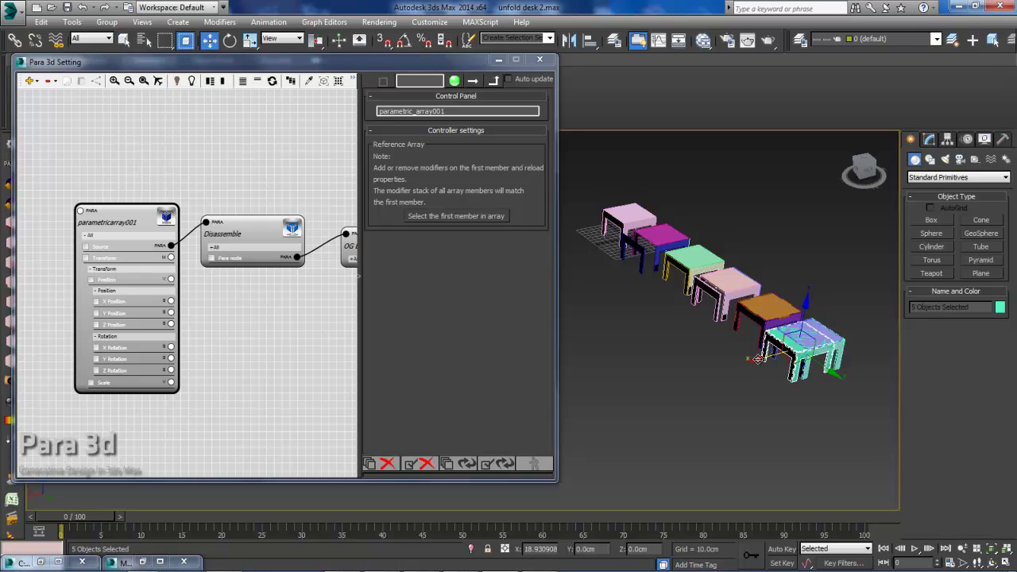
click(700, 407)
scroll(706, 359, down, 1)
scroll(681, 346, down, 1)
scroll(681, 345, up, 3)
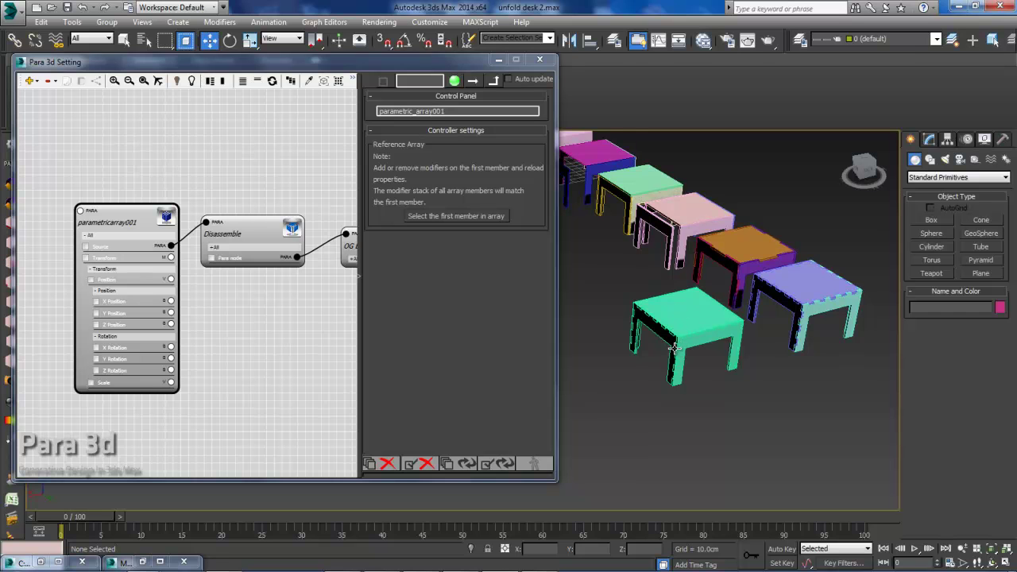
scroll(699, 350, down, 2)
scroll(681, 334, down, 3)
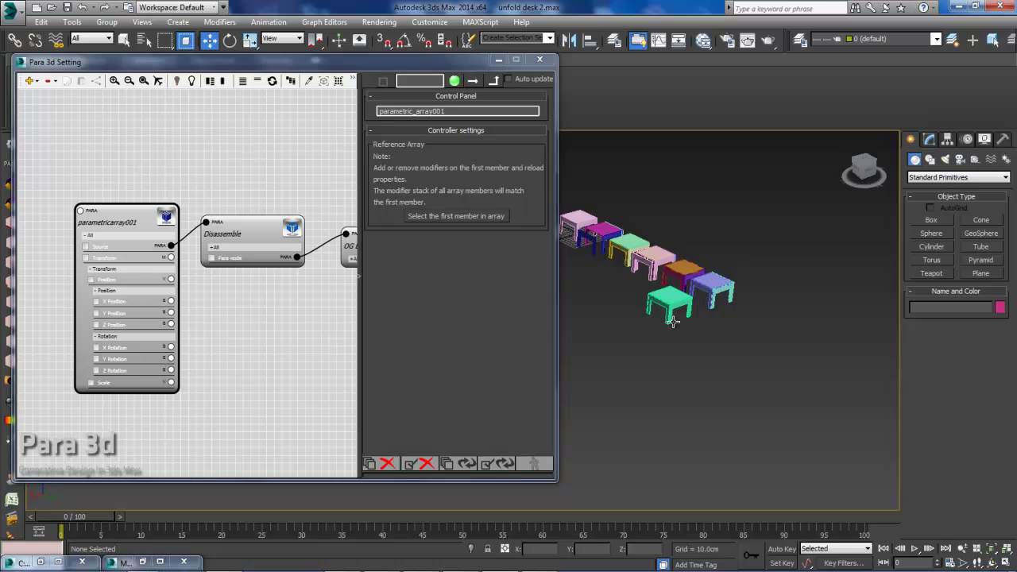
- Draw a large flat Plane001 just in front of the row of desks
click(977, 273)
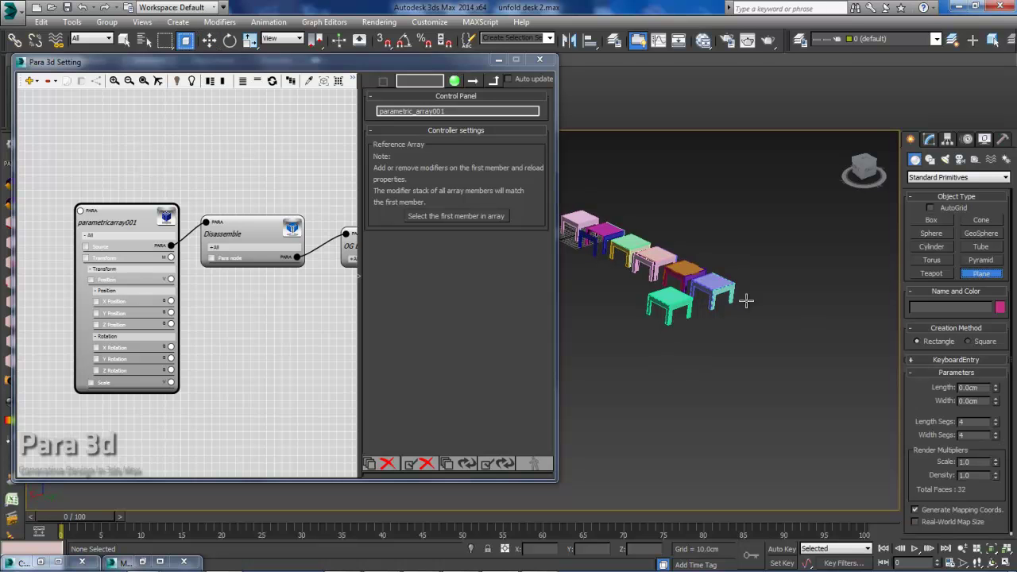
middle_drag(671, 294, 658, 282)
mouse_move(696, 319)
mouse_down()
mouse_move(702, 436)
mouse_move(710, 404)
mouse_up()
middle_drag(710, 403, 739, 371)
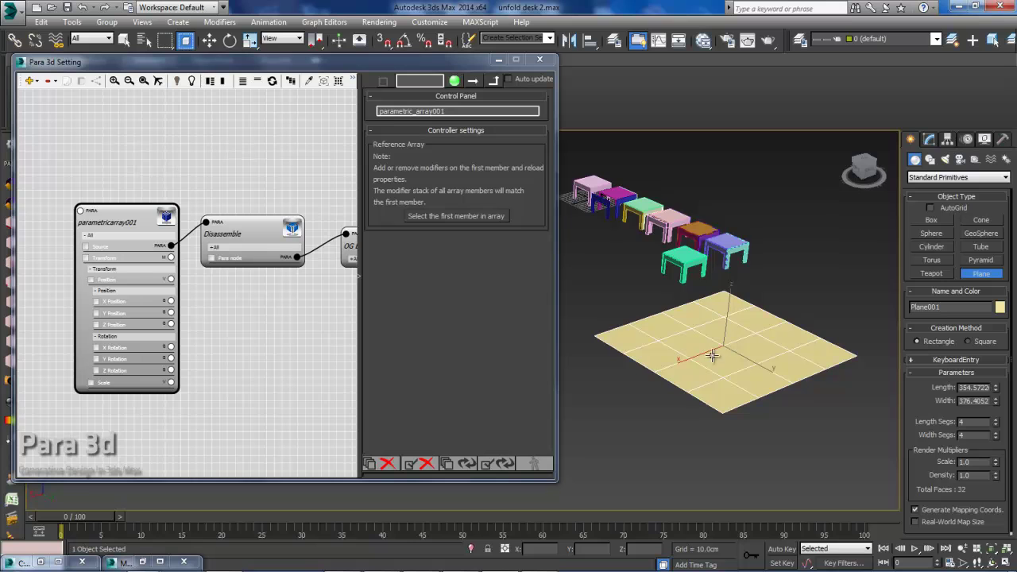
click(760, 337)
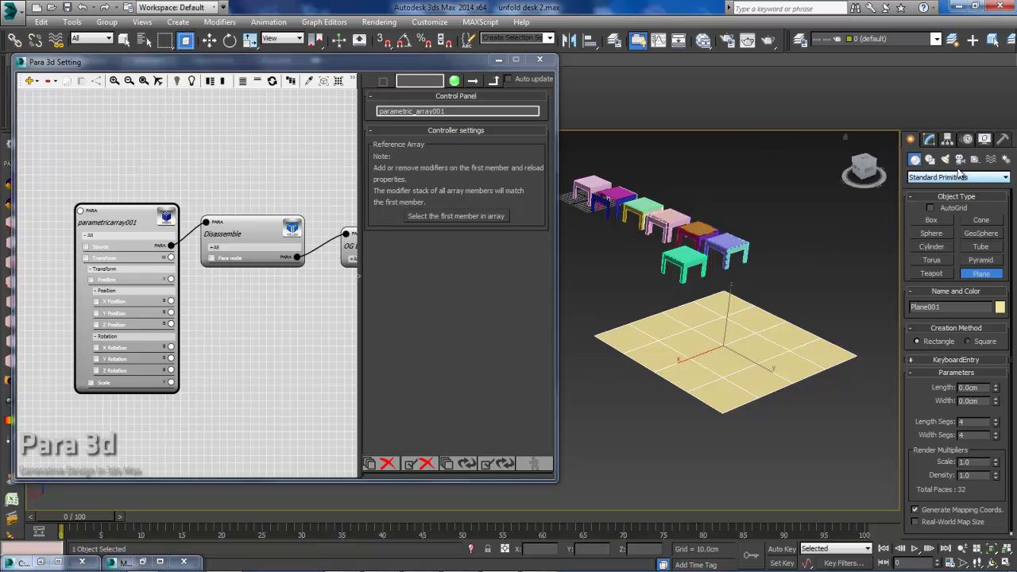
- Add an Edit Poly modifier to Plane001 from the Modifier List
click(931, 140)
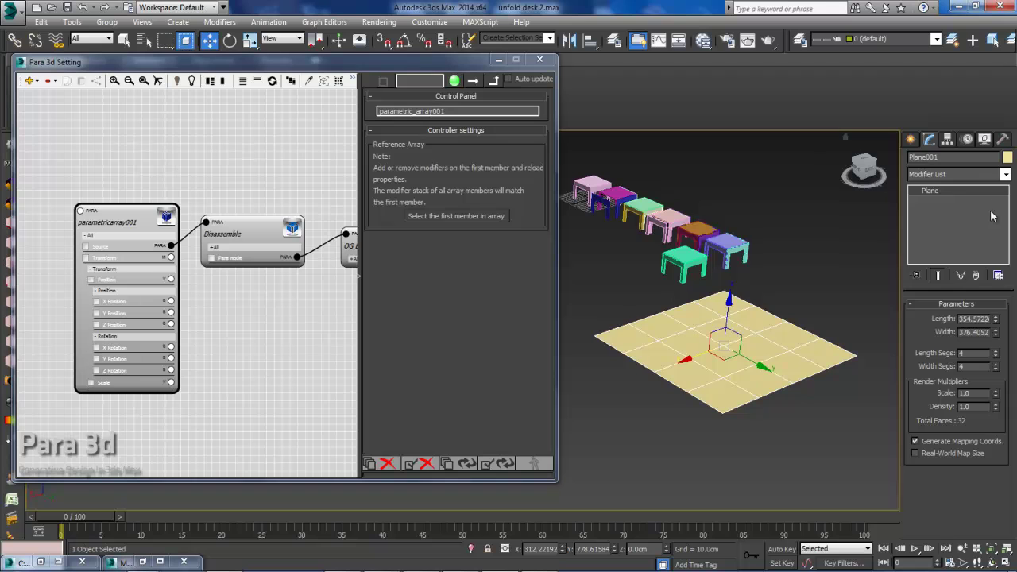
click(1002, 176)
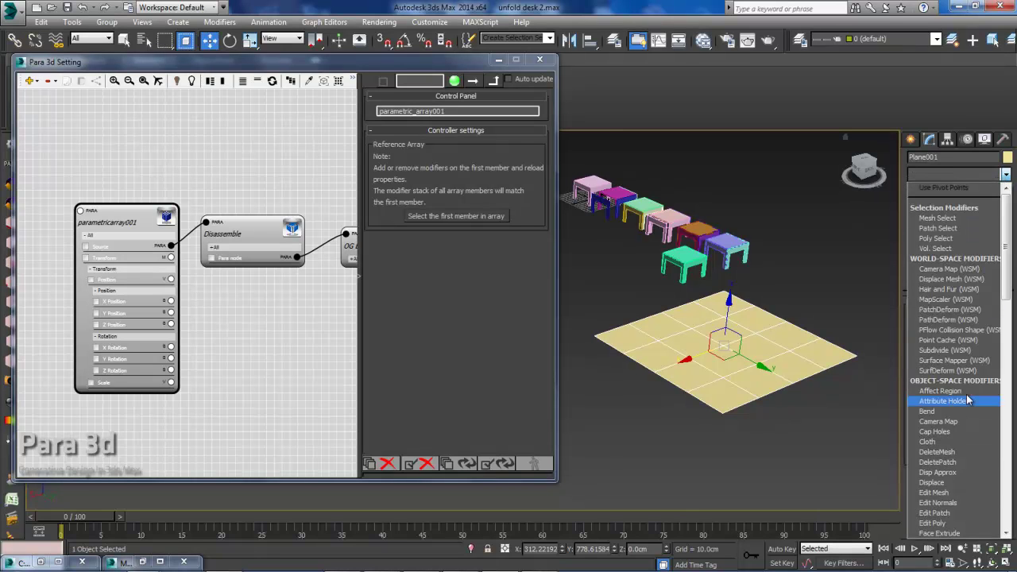
click(949, 525)
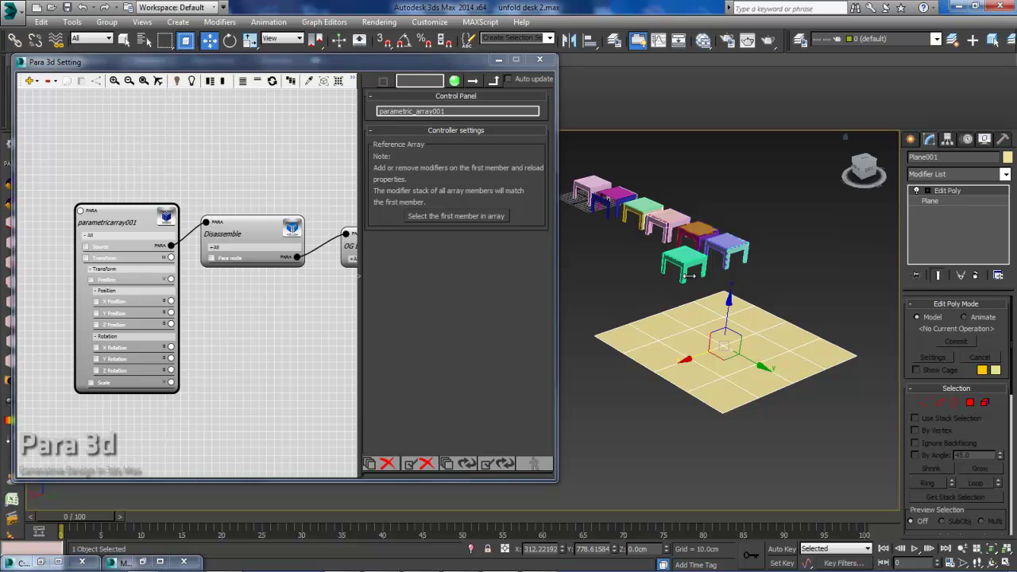
- Attach a Surface Controller node to the parametric array's Transform input
click(243, 170)
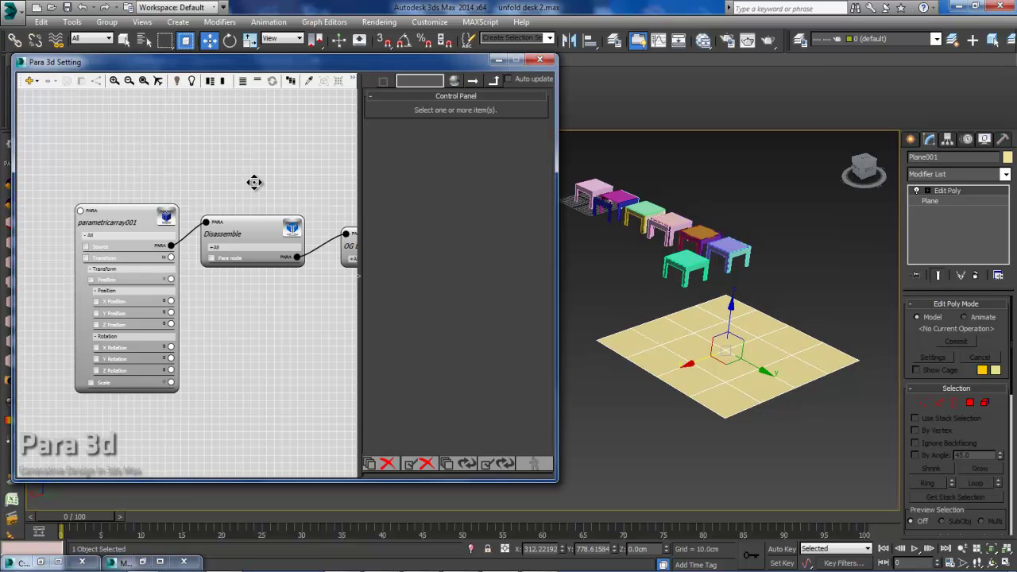
middle_drag(254, 183, 221, 162)
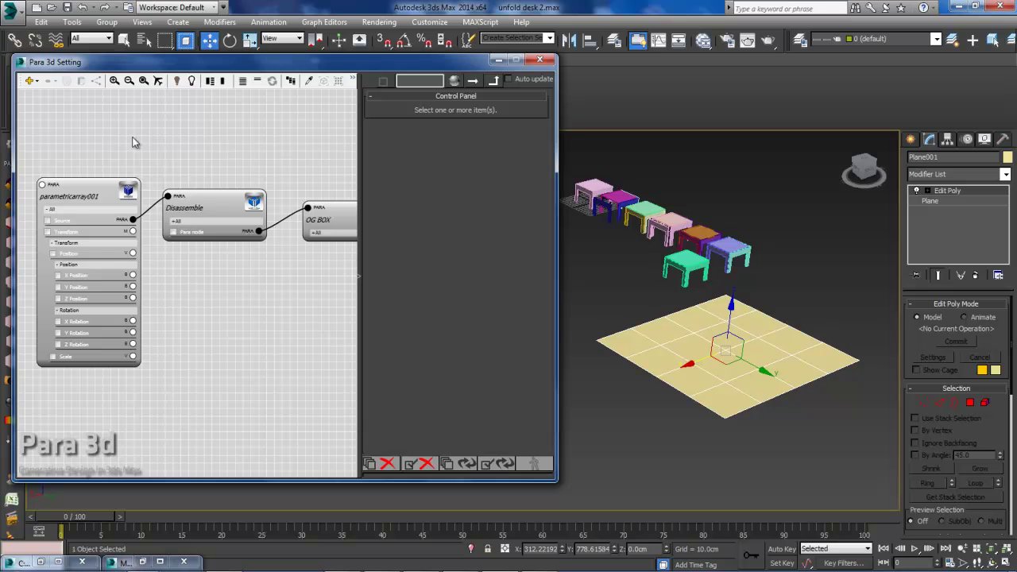
scroll(76, 274, up, 1)
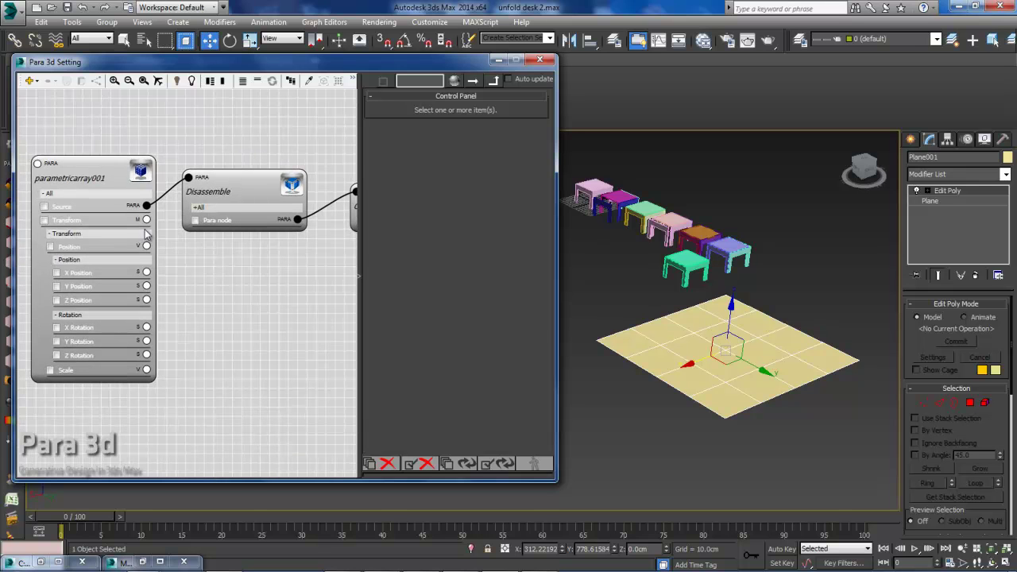
mouse_move(154, 222)
mouse_down()
mouse_move(232, 300)
mouse_move(274, 218)
mouse_up()
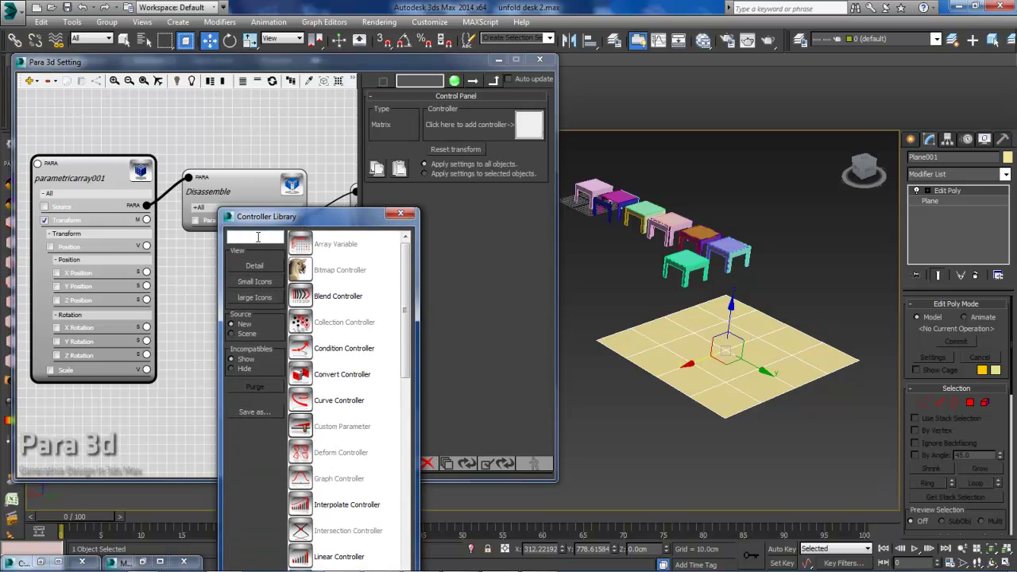
text(su)
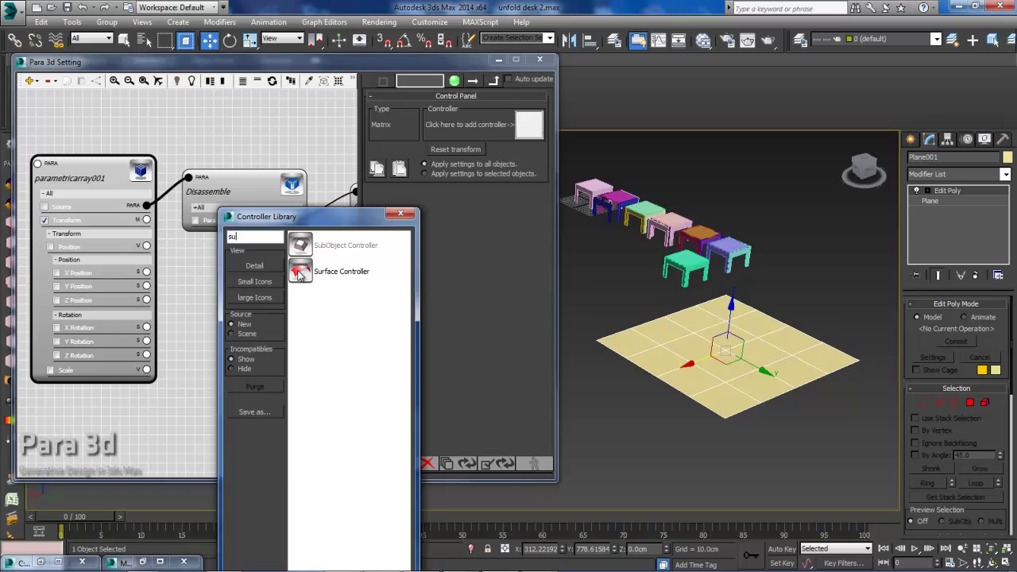
double_click(299, 272)
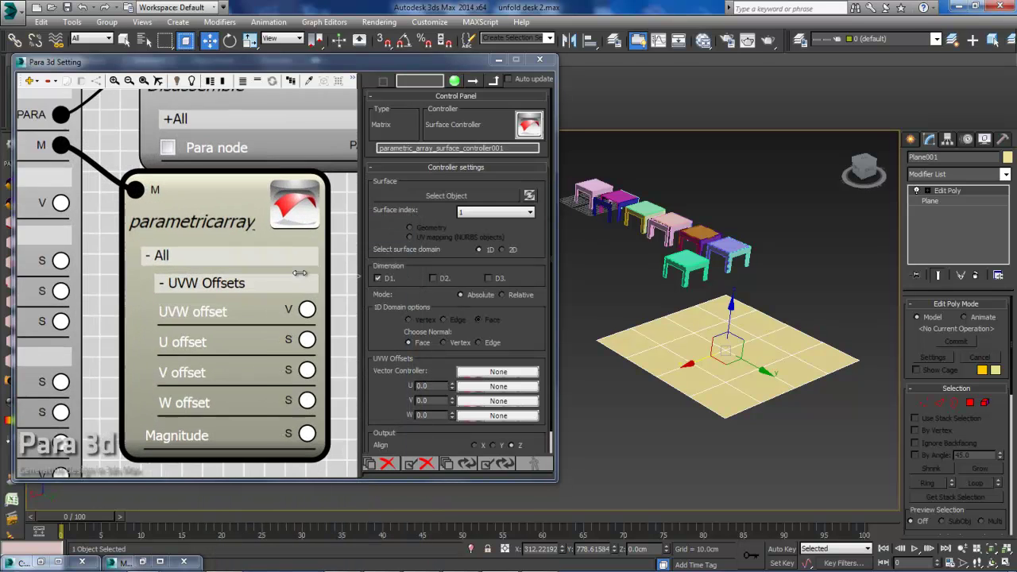
scroll(302, 233, down, 3)
scroll(281, 220, down, 3)
middle_drag(280, 220, 249, 230)
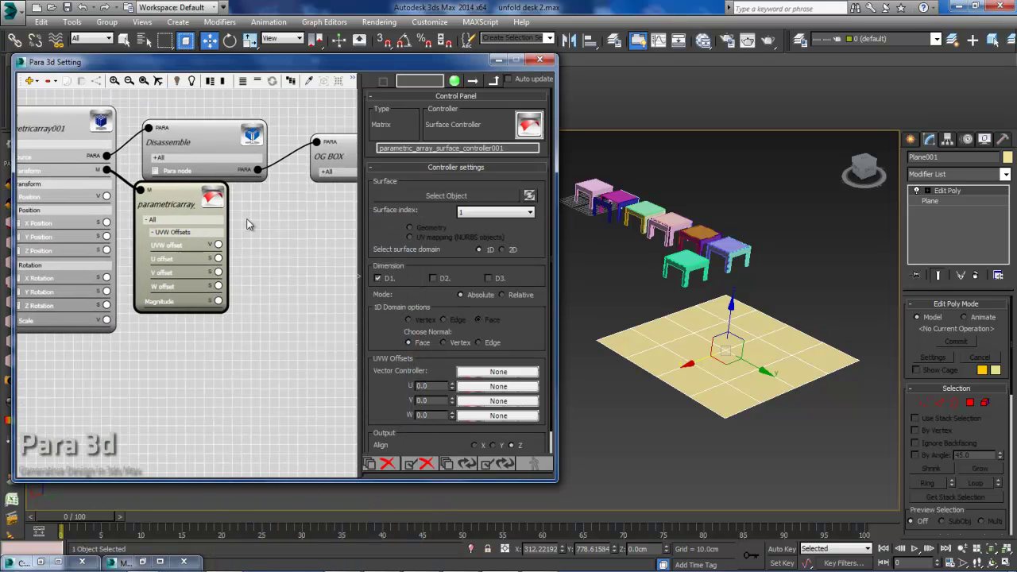
drag(176, 211, 208, 248)
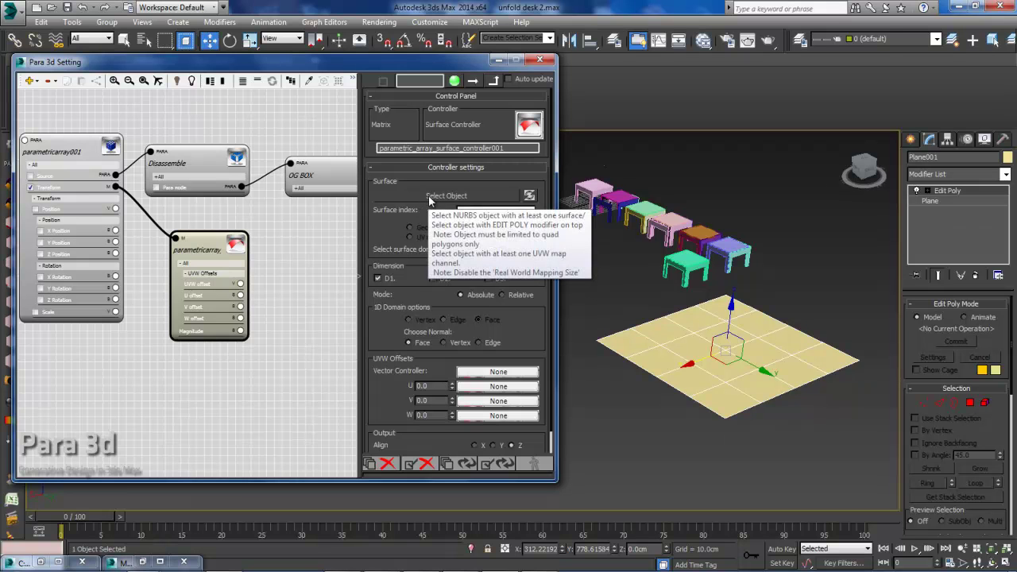
- Pick Plane001 as the controller's surface so the flat desk parts spread across it
click(413, 196)
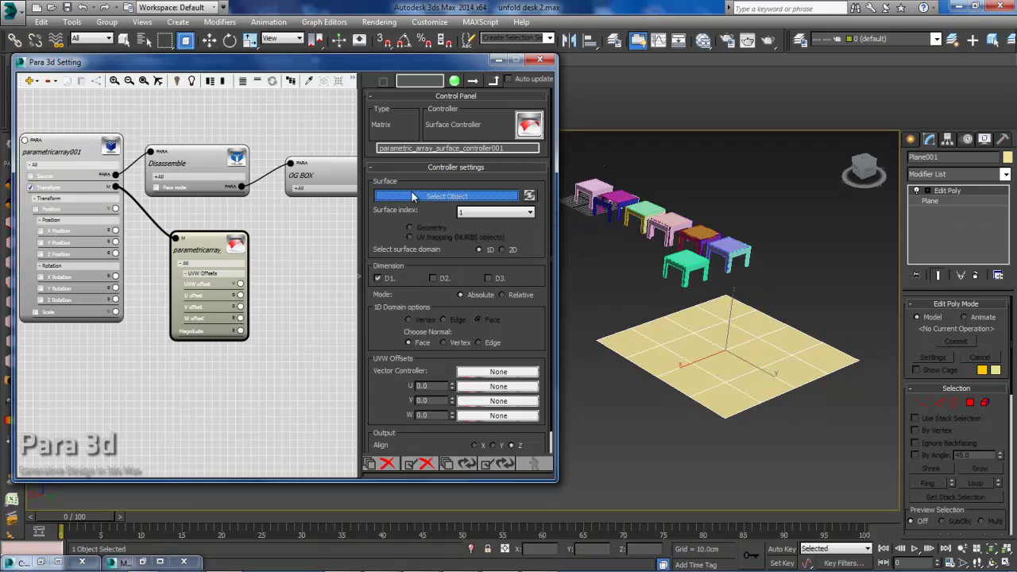
click(679, 335)
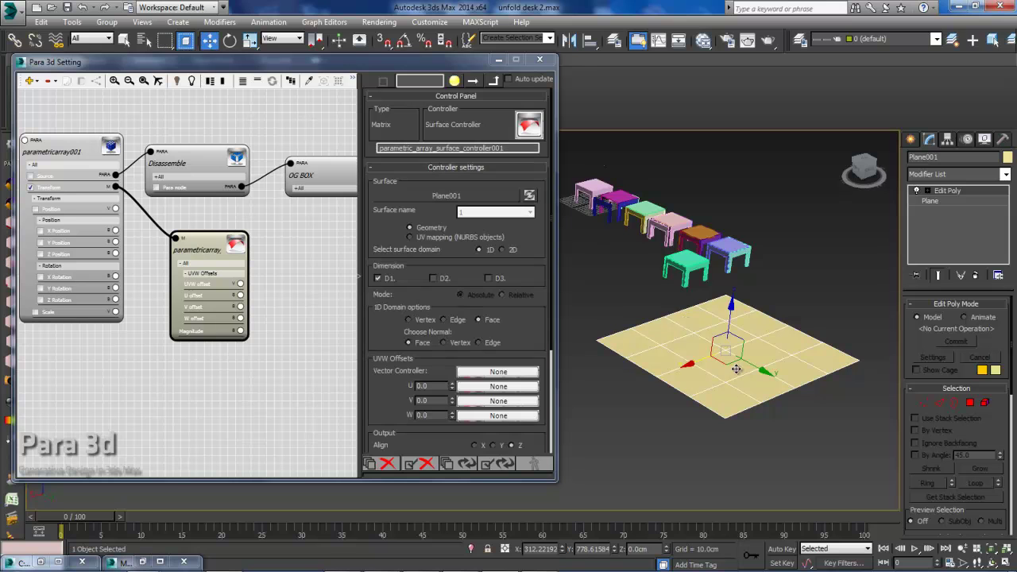
click(505, 464)
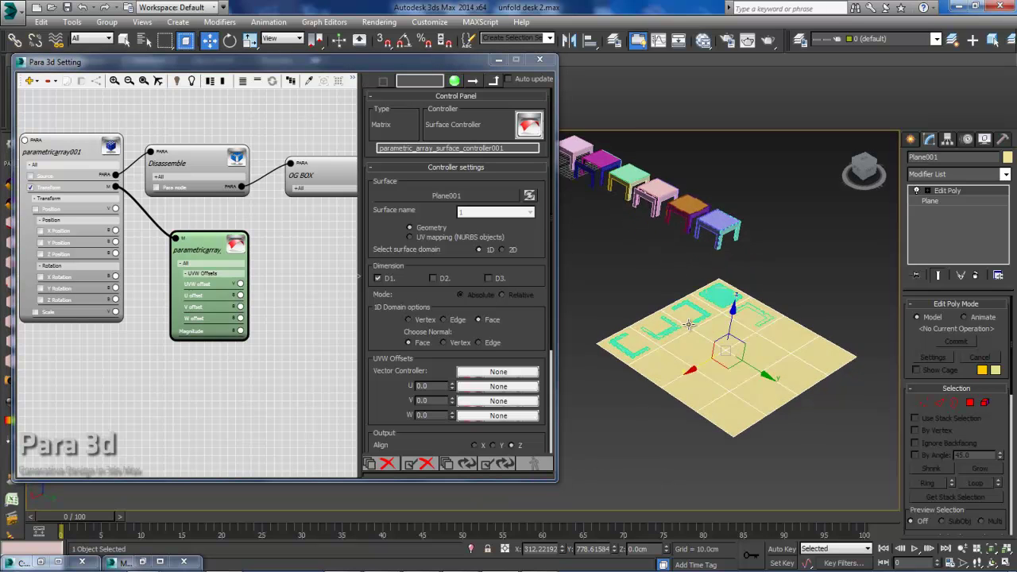
alt+middle_drag(689, 324, 692, 359)
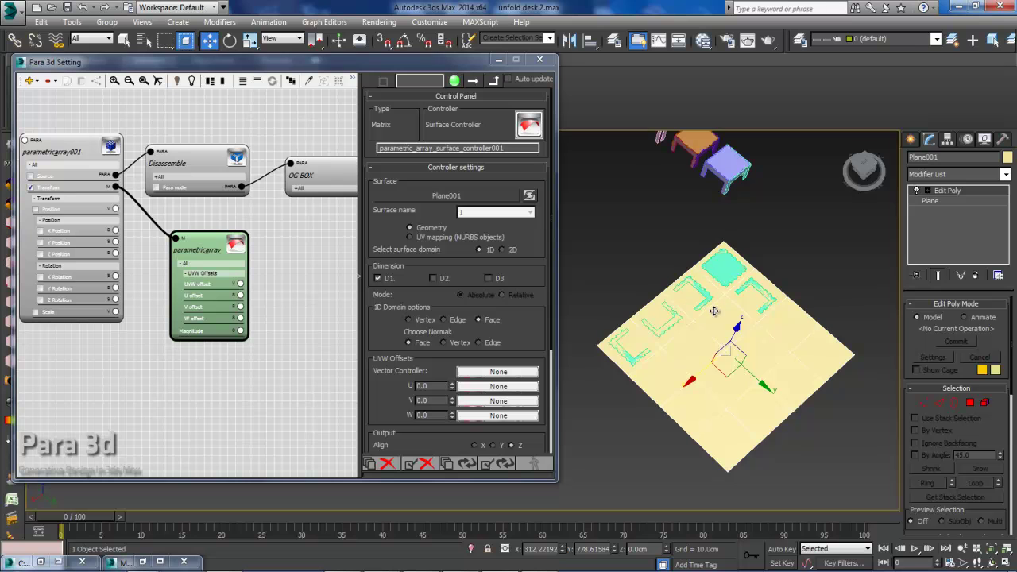
alt+middle_drag(713, 311, 727, 300)
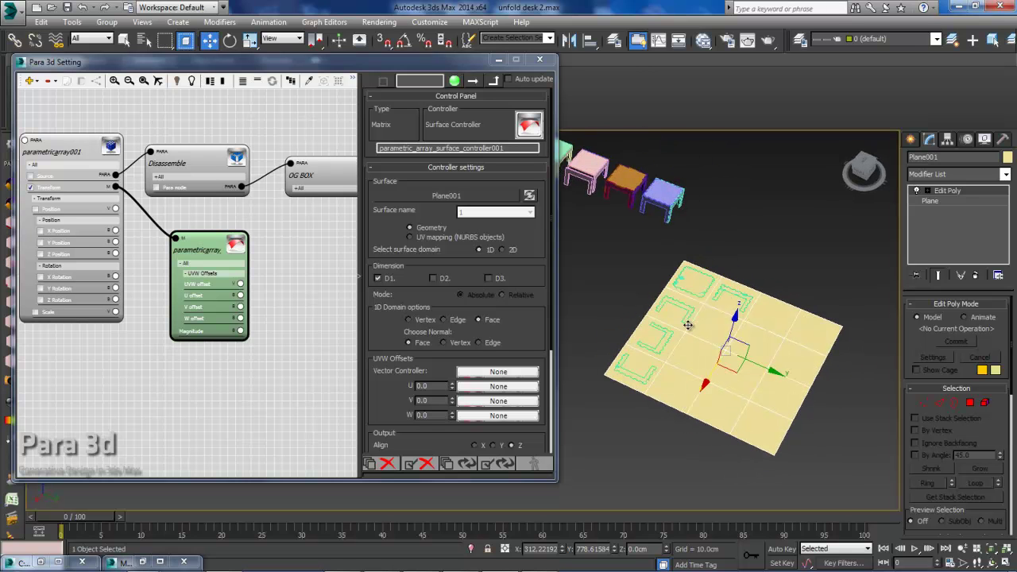
middle_drag(740, 332, 718, 264)
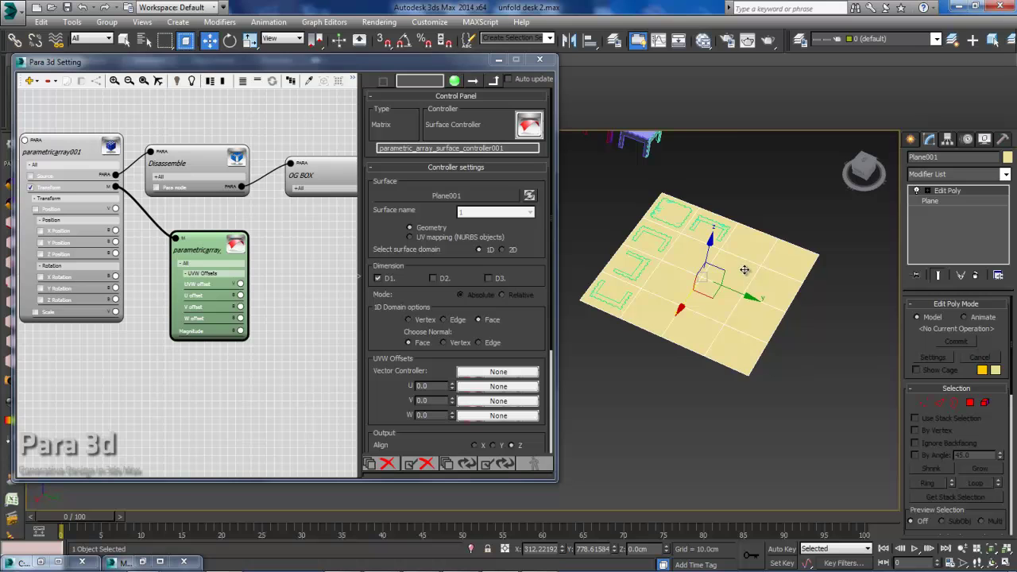
- Hide Plane001 via the right-click menu, leaving only the flat cyan desk parts
right_click(741, 268)
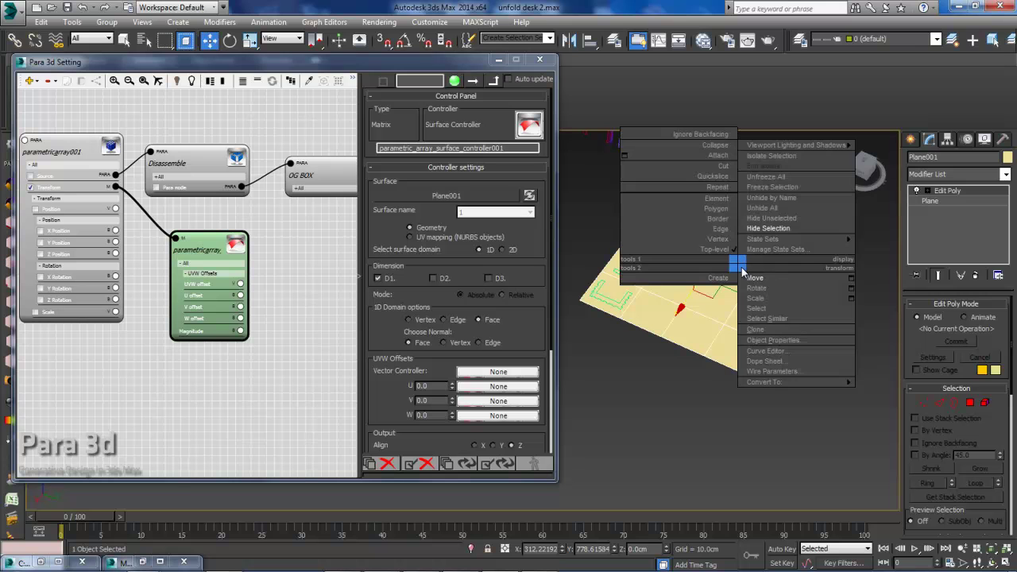
click(781, 229)
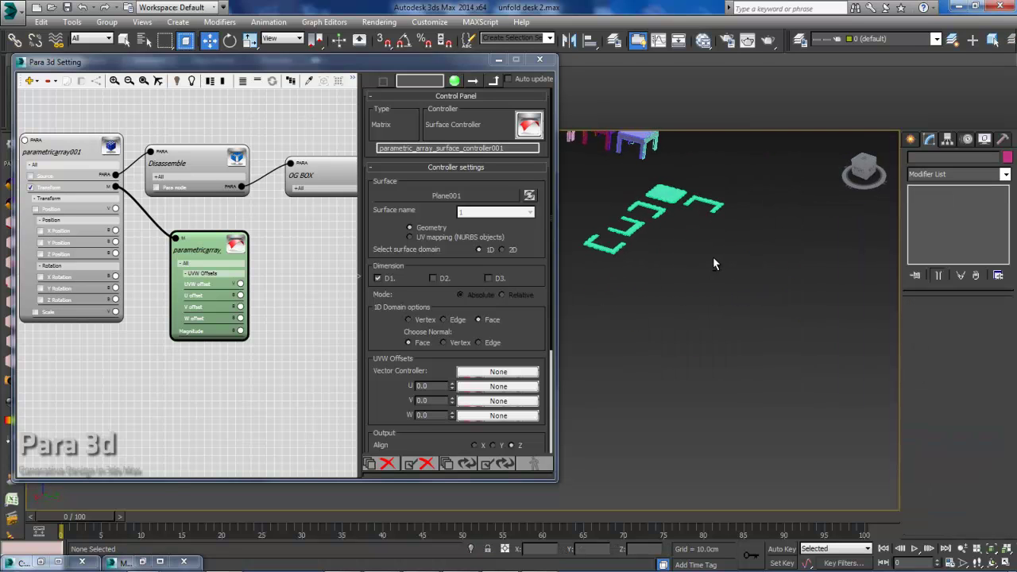
scroll(645, 227, up, 3)
middle_drag(646, 227, 693, 253)
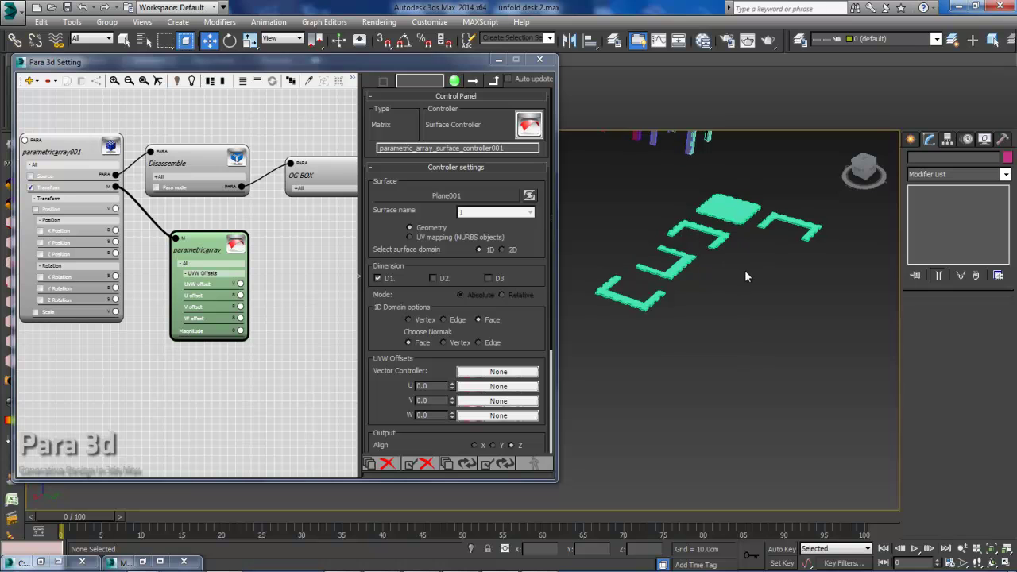
mouse_move(745, 276)
middle_down()
mouse_move(728, 295)
mouse_move(690, 272)
middle_up()
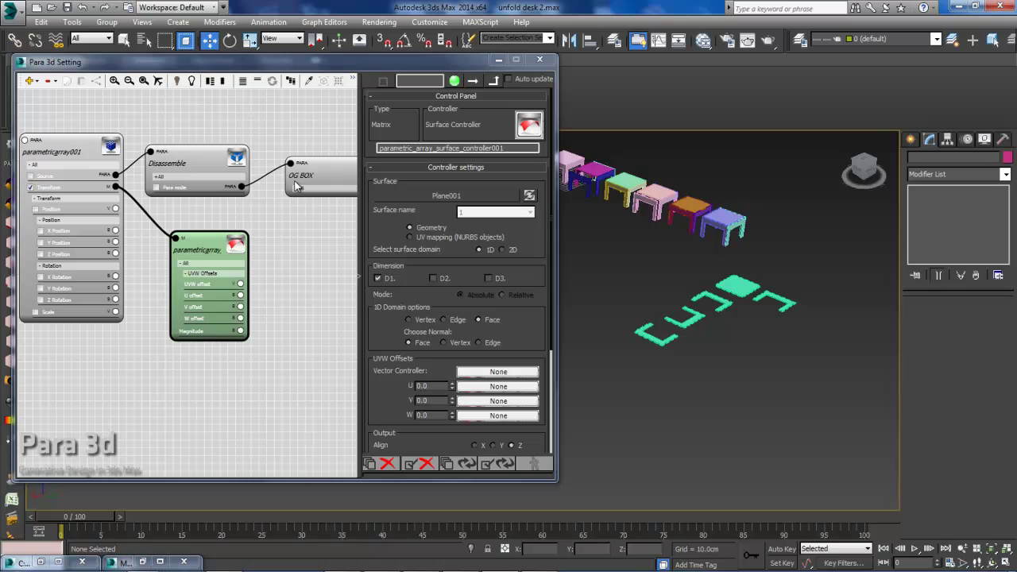
scroll(675, 333, up, 5)
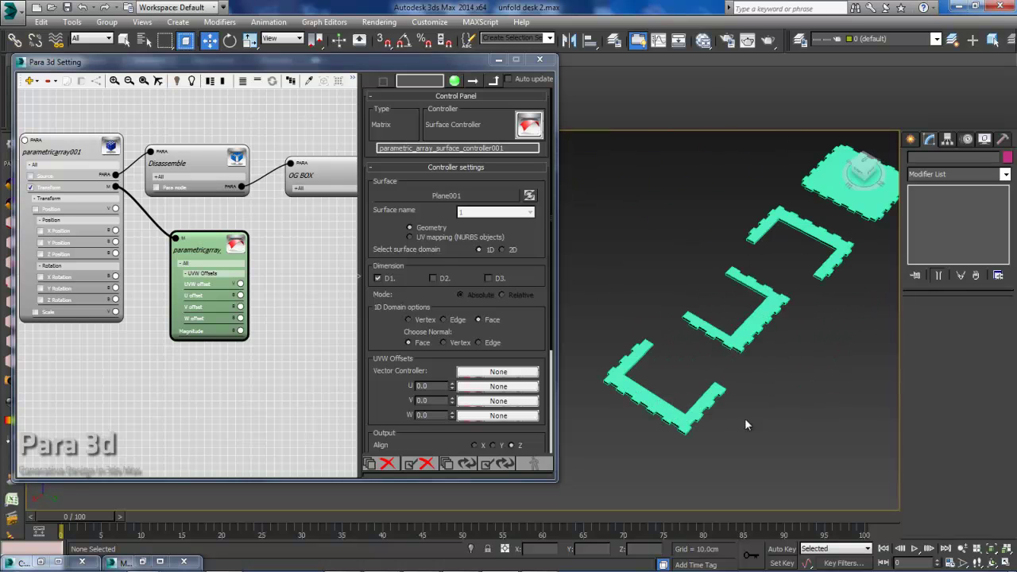
scroll(709, 290, down, 3)
scroll(718, 281, down, 2)
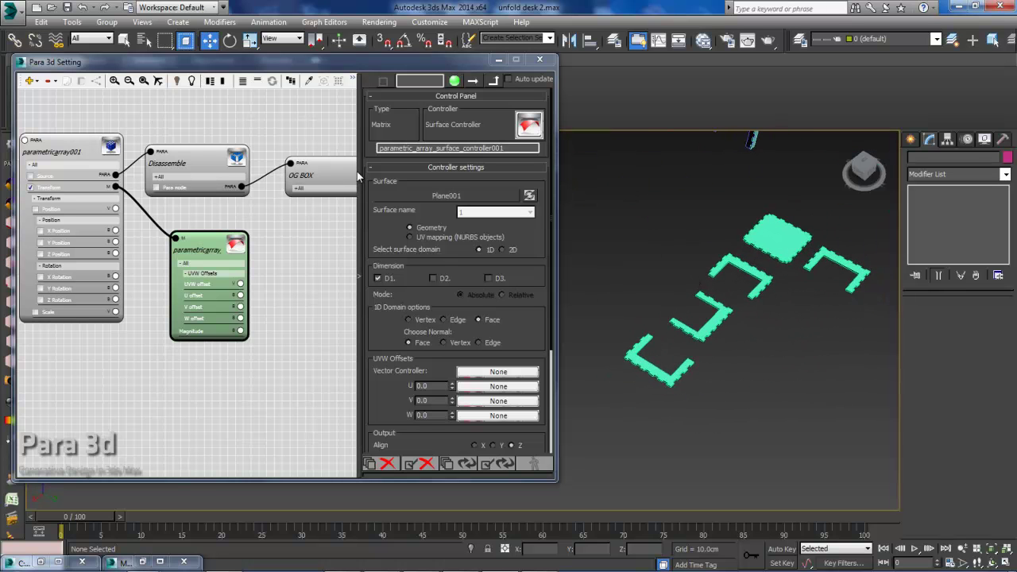
- Run 'disassemble now' on the Disassemble node, regenerating parts with larger 8 cm box joints
click(211, 164)
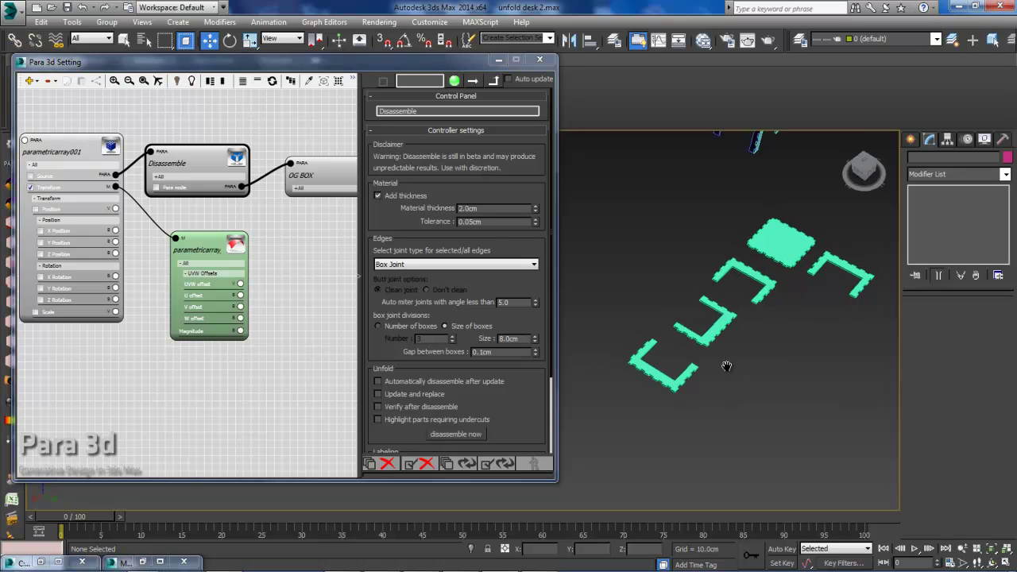
scroll(725, 365, up, 3)
scroll(726, 366, up, 2)
scroll(715, 373, up, 1)
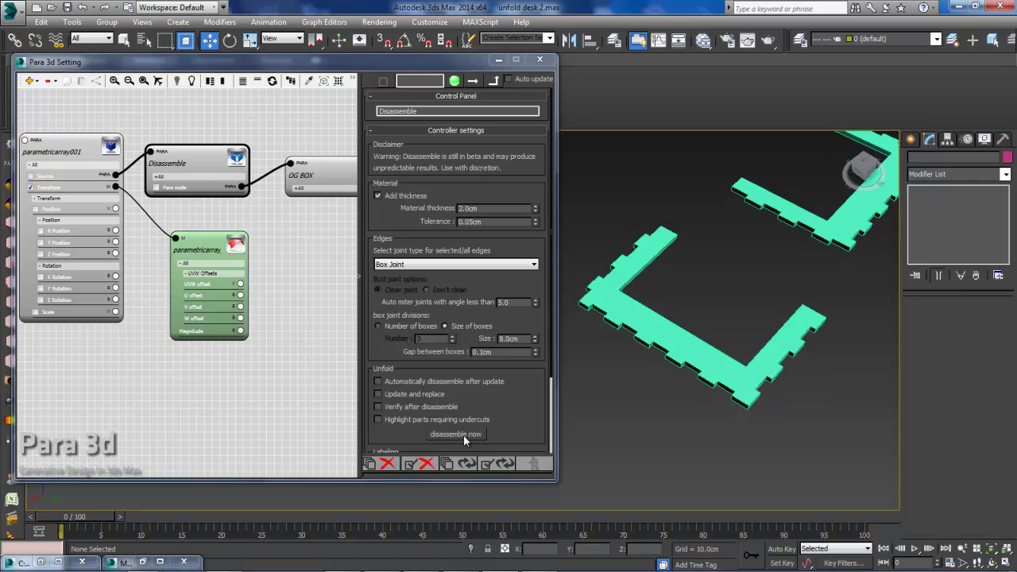
click(463, 435)
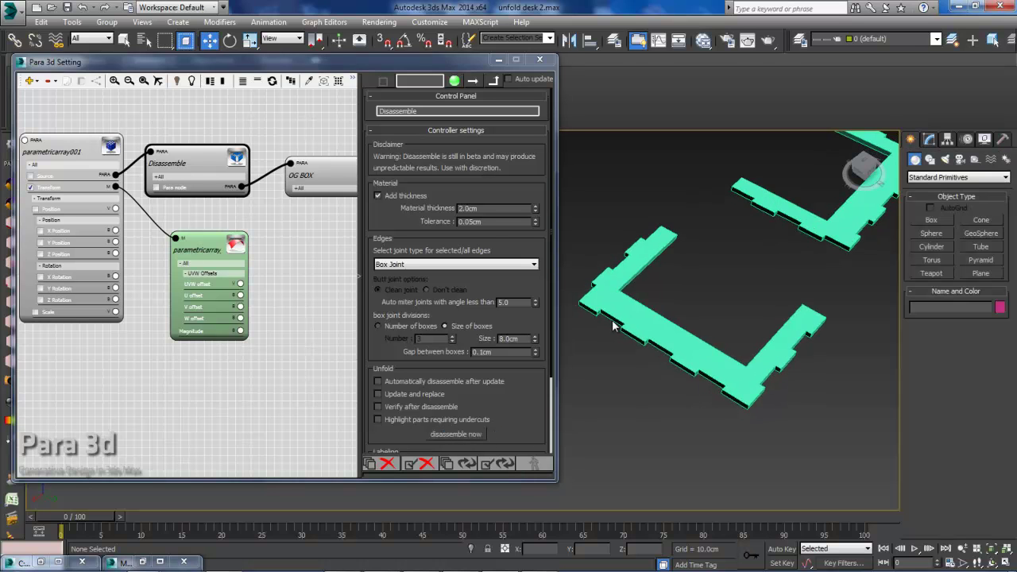
scroll(697, 328, down, 3)
scroll(707, 314, down, 2)
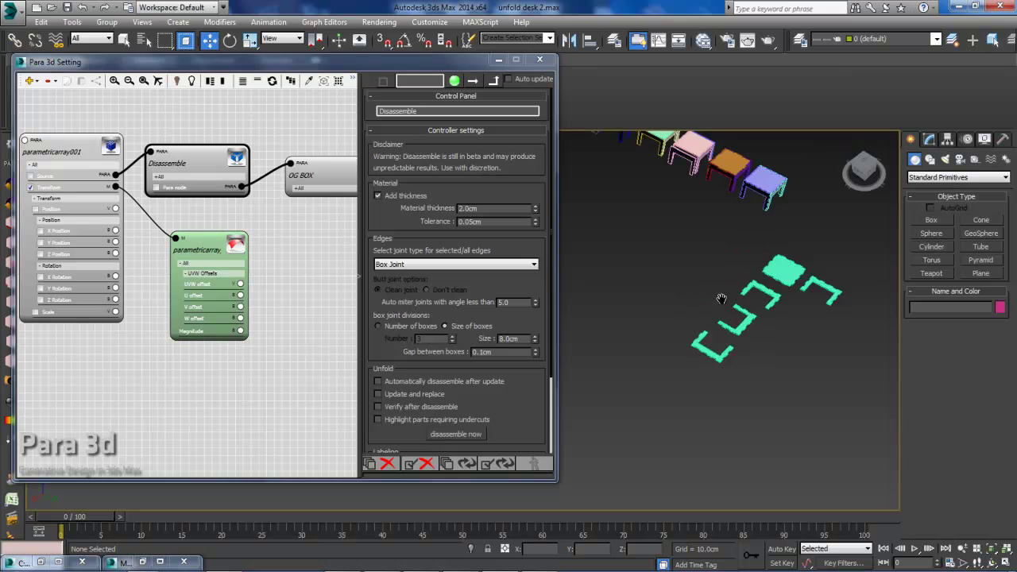
scroll(716, 306, down, 1)
scroll(695, 278, down, 1)
middle_drag(696, 278, 729, 354)
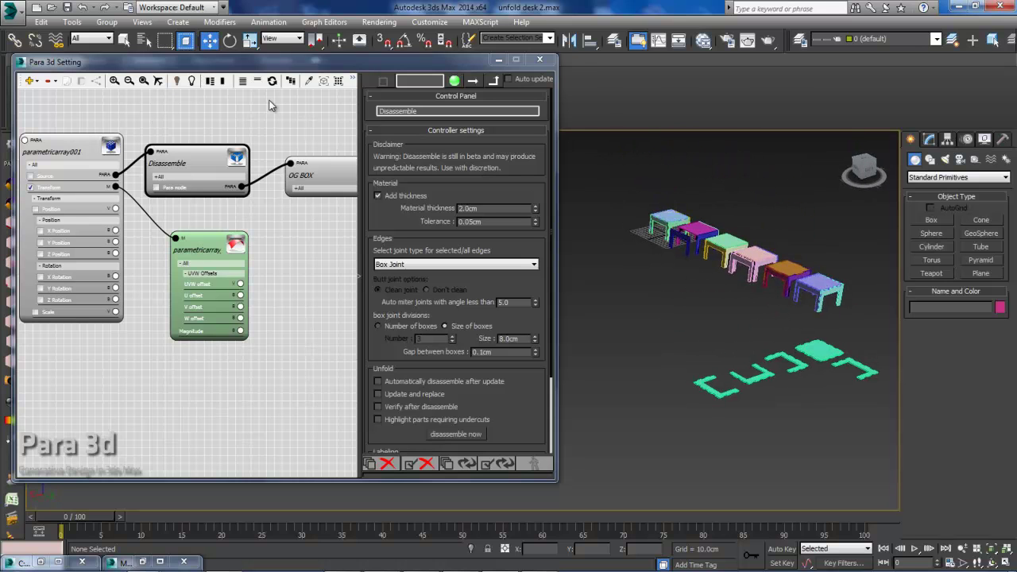
- Select Box001#1#1#1 through the OG BOX node and move the pink desk left of the row
click(320, 172)
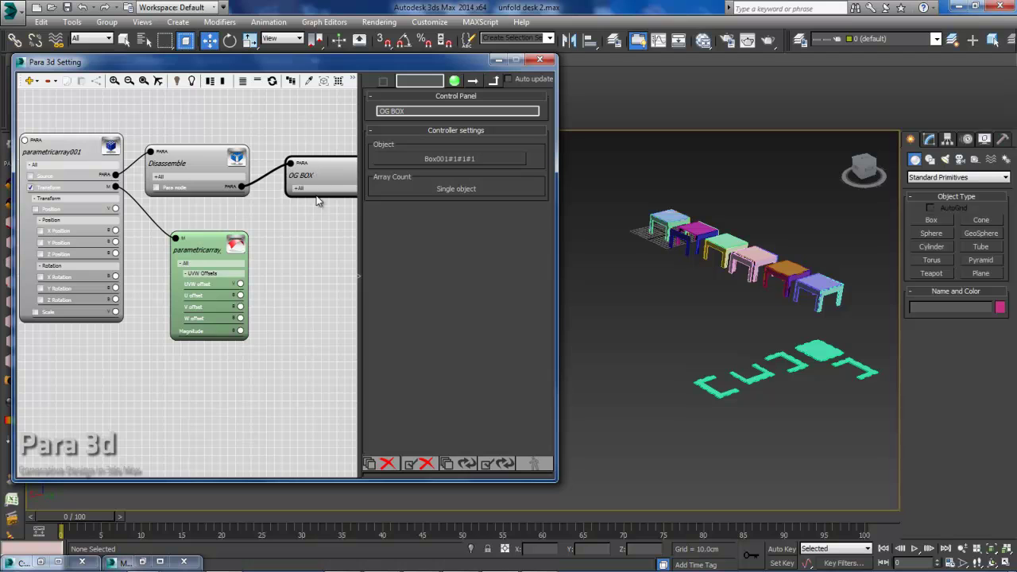
drag(324, 168, 305, 154)
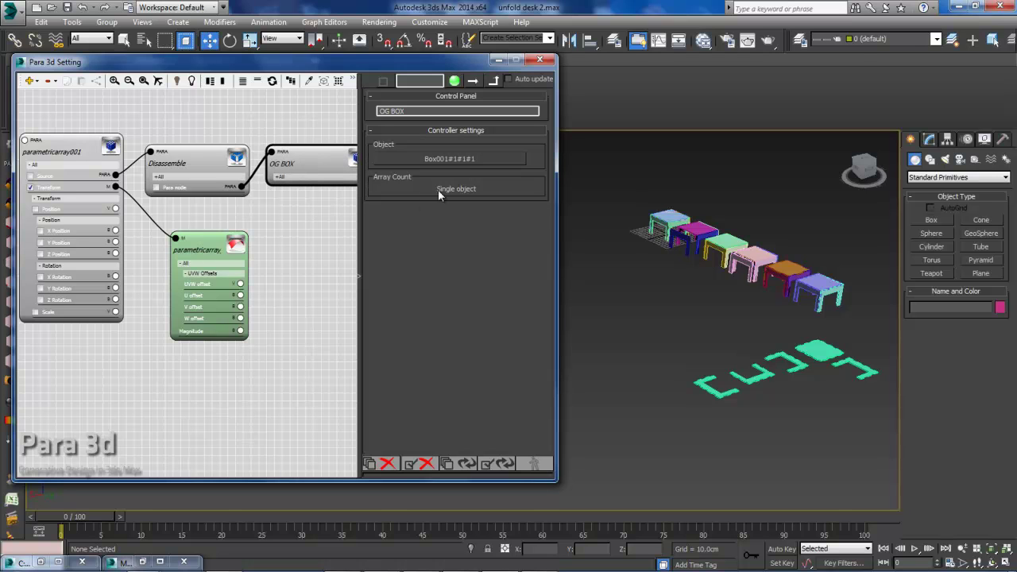
click(430, 161)
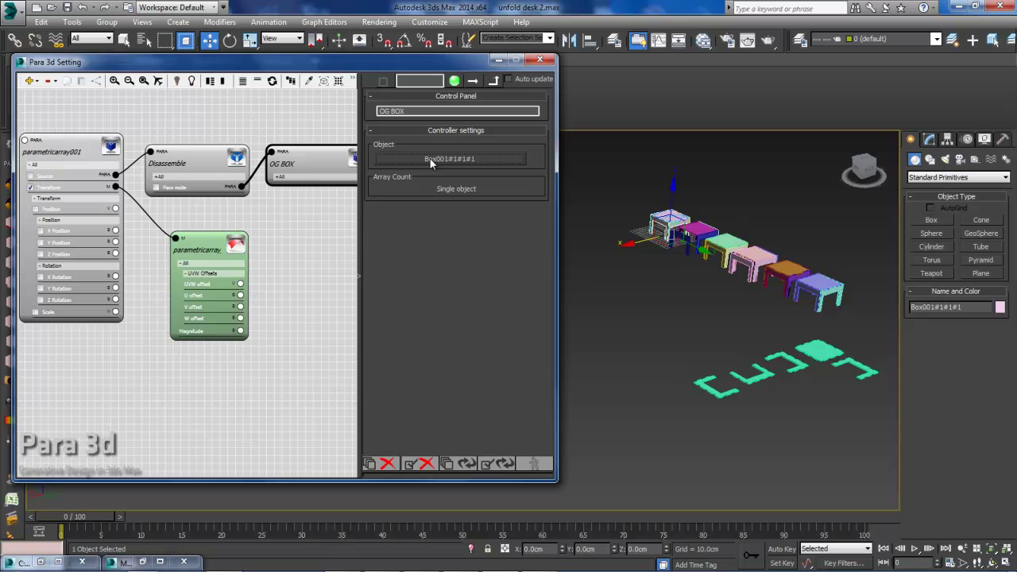
alt+middle_drag(658, 213, 720, 297)
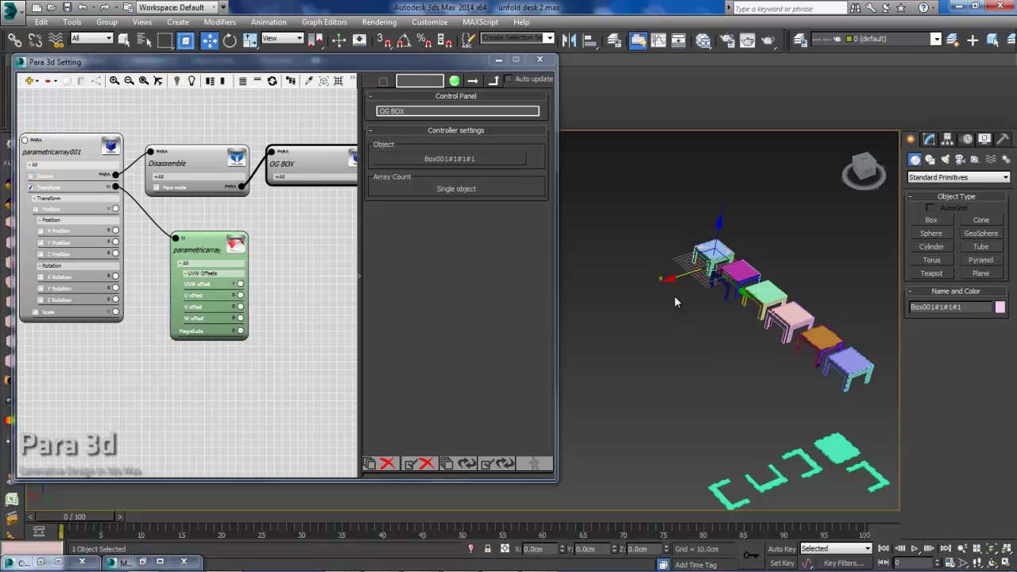
drag(677, 276, 658, 288)
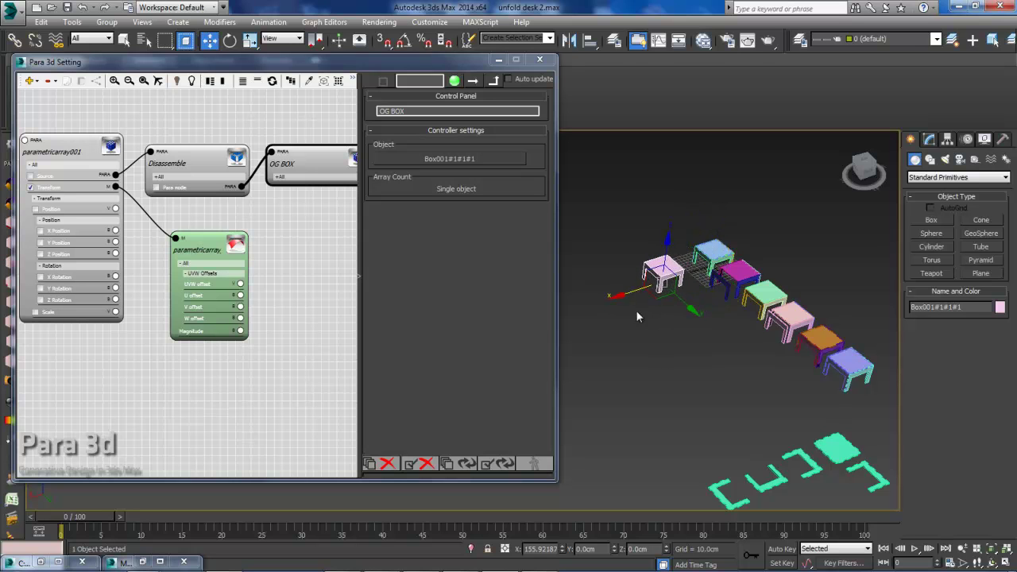
scroll(658, 287, up, 3)
scroll(667, 262, up, 2)
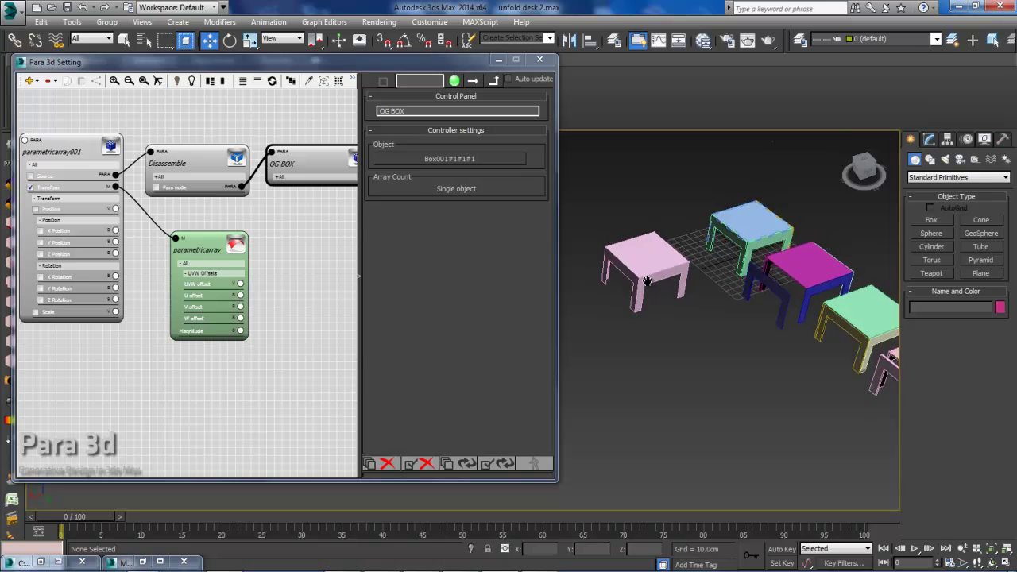
- Select the pink desk's top face in Polygon mode and inset it to form a border
click(673, 253)
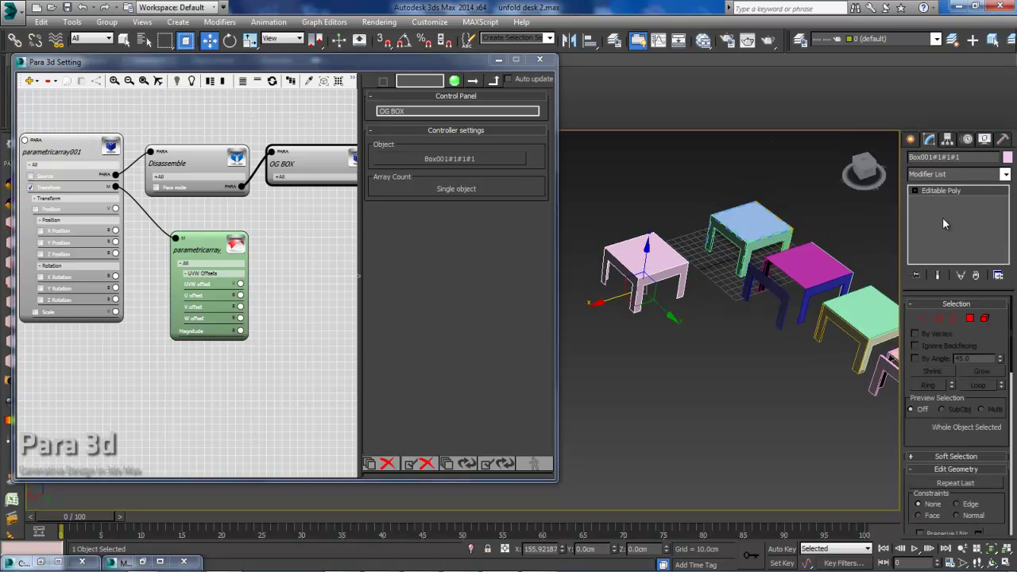
click(969, 319)
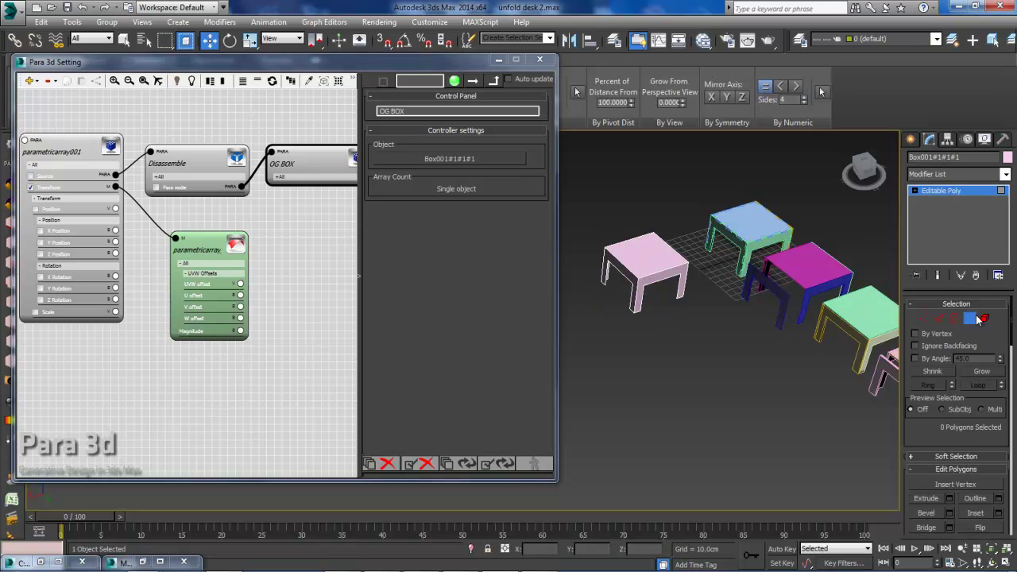
click(645, 259)
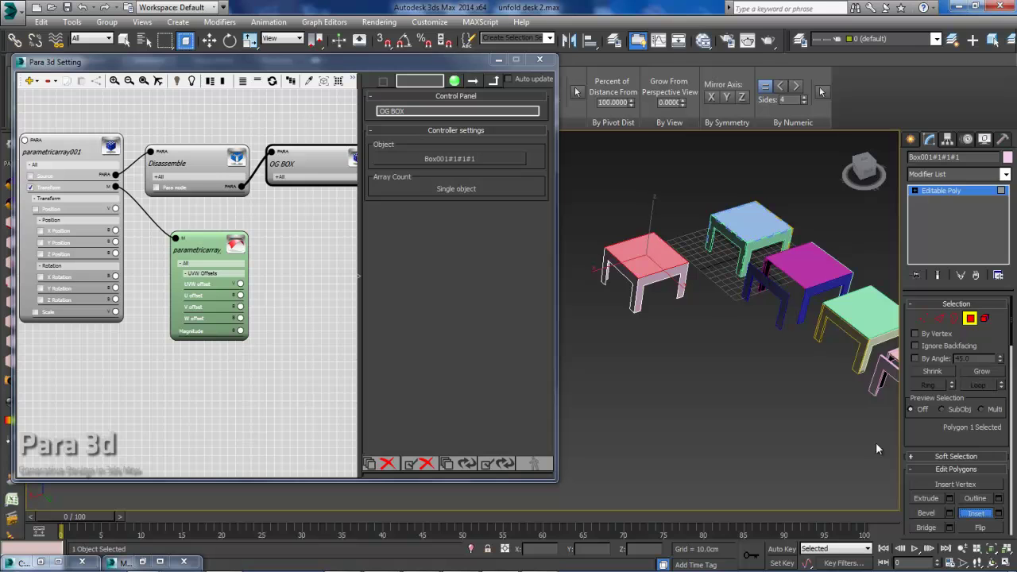
drag(640, 272, 640, 229)
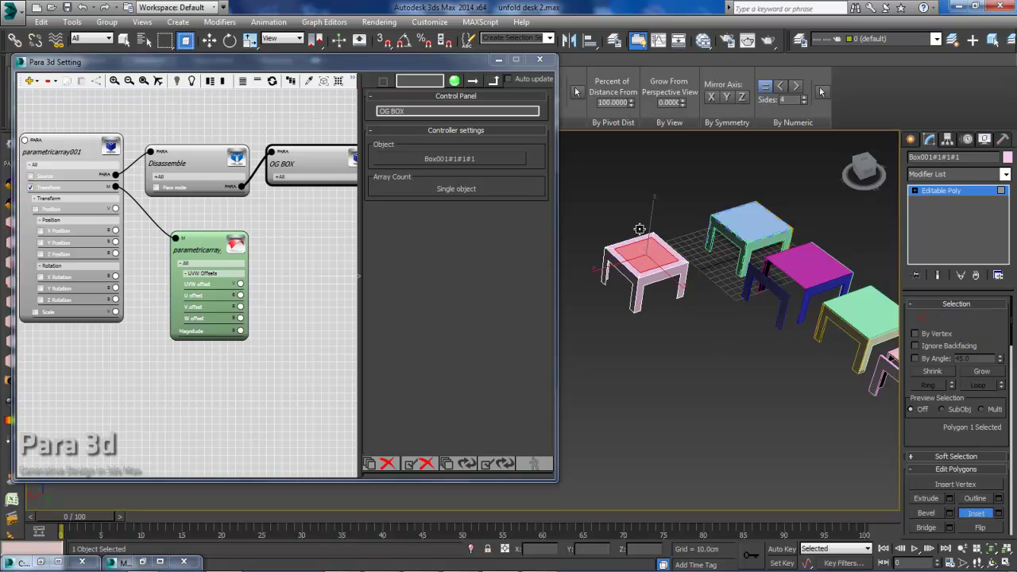
- Rerun the Disassemble node so the open square-frame top splits into separate flat cyan strips
click(203, 161)
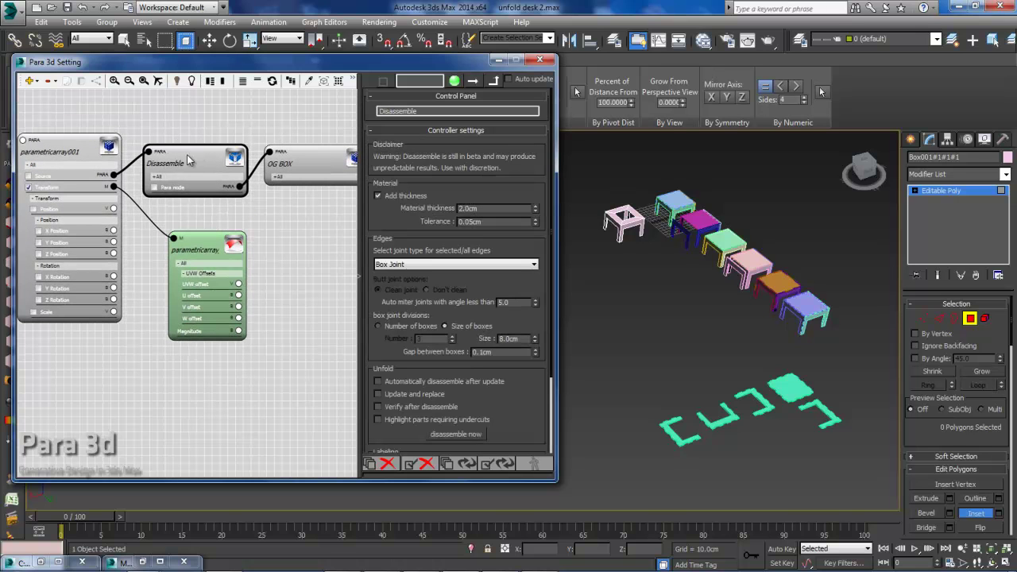
click(454, 435)
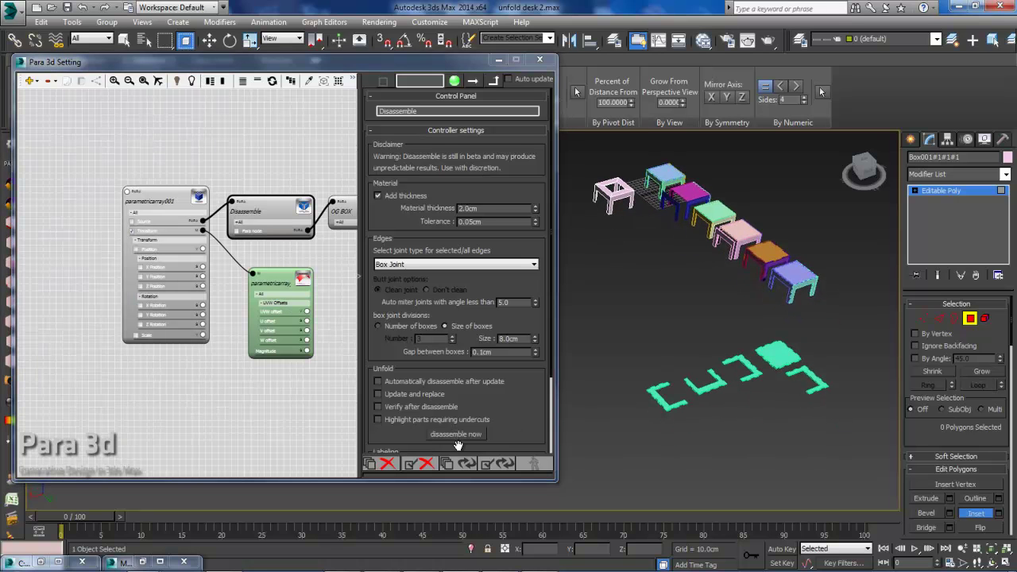
click(455, 437)
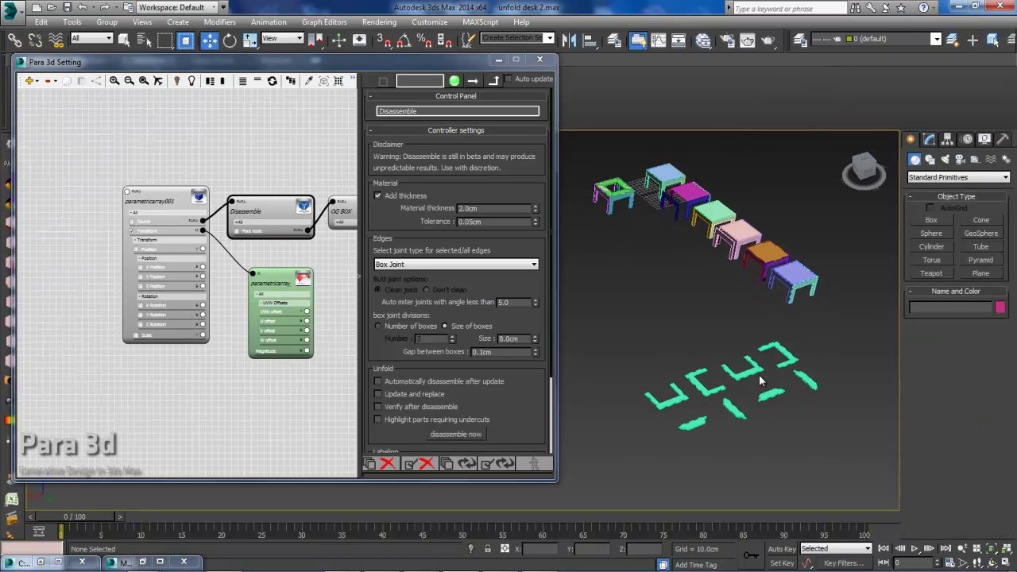